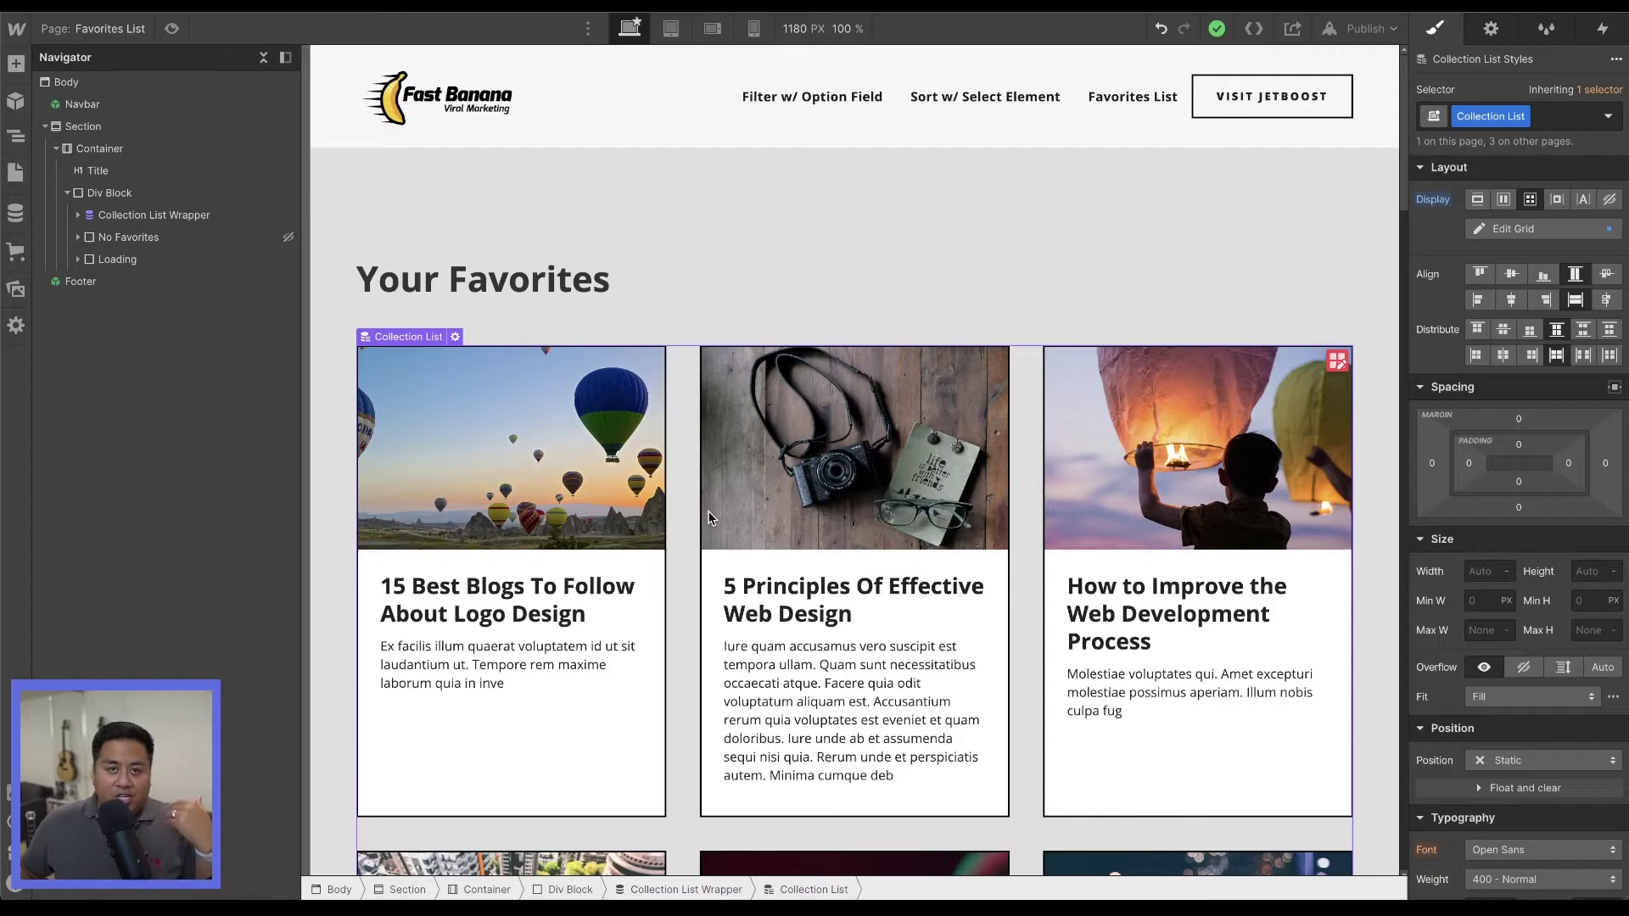
Inspect the favorites Div Block, Your Favorites title and Collection List Wrapper in the Navigator.
{"action": "scroll", "coordinate": [710, 518], "scroll_direction": "down", "scroll_amount": 15}
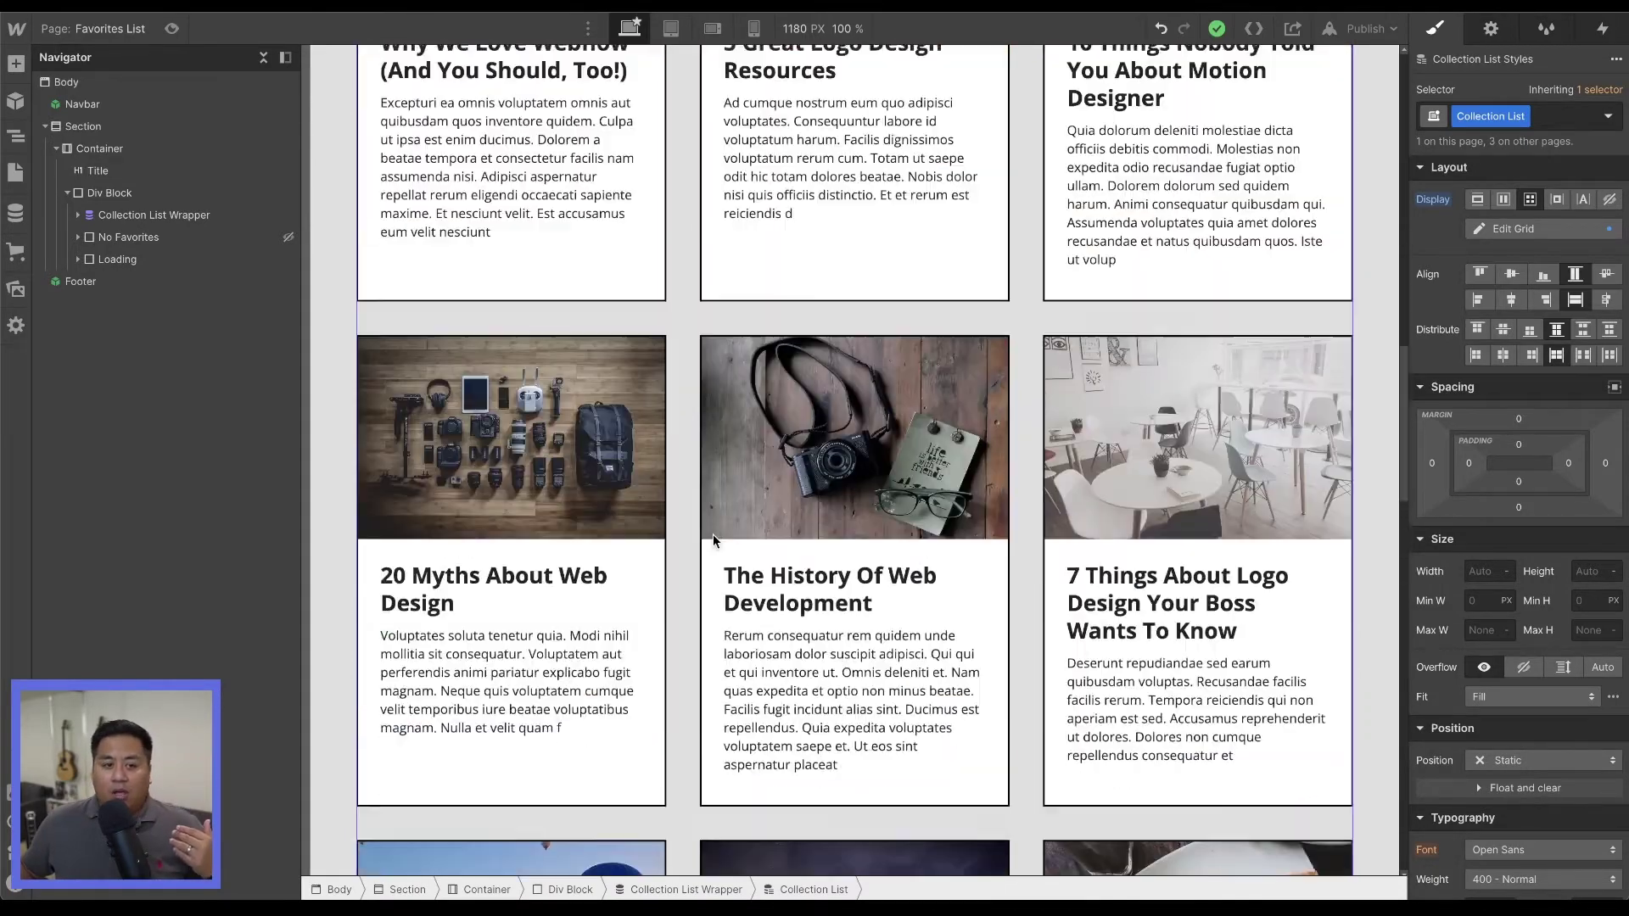
{"action": "scroll", "coordinate": [713, 533], "scroll_direction": "up", "scroll_amount": 6}
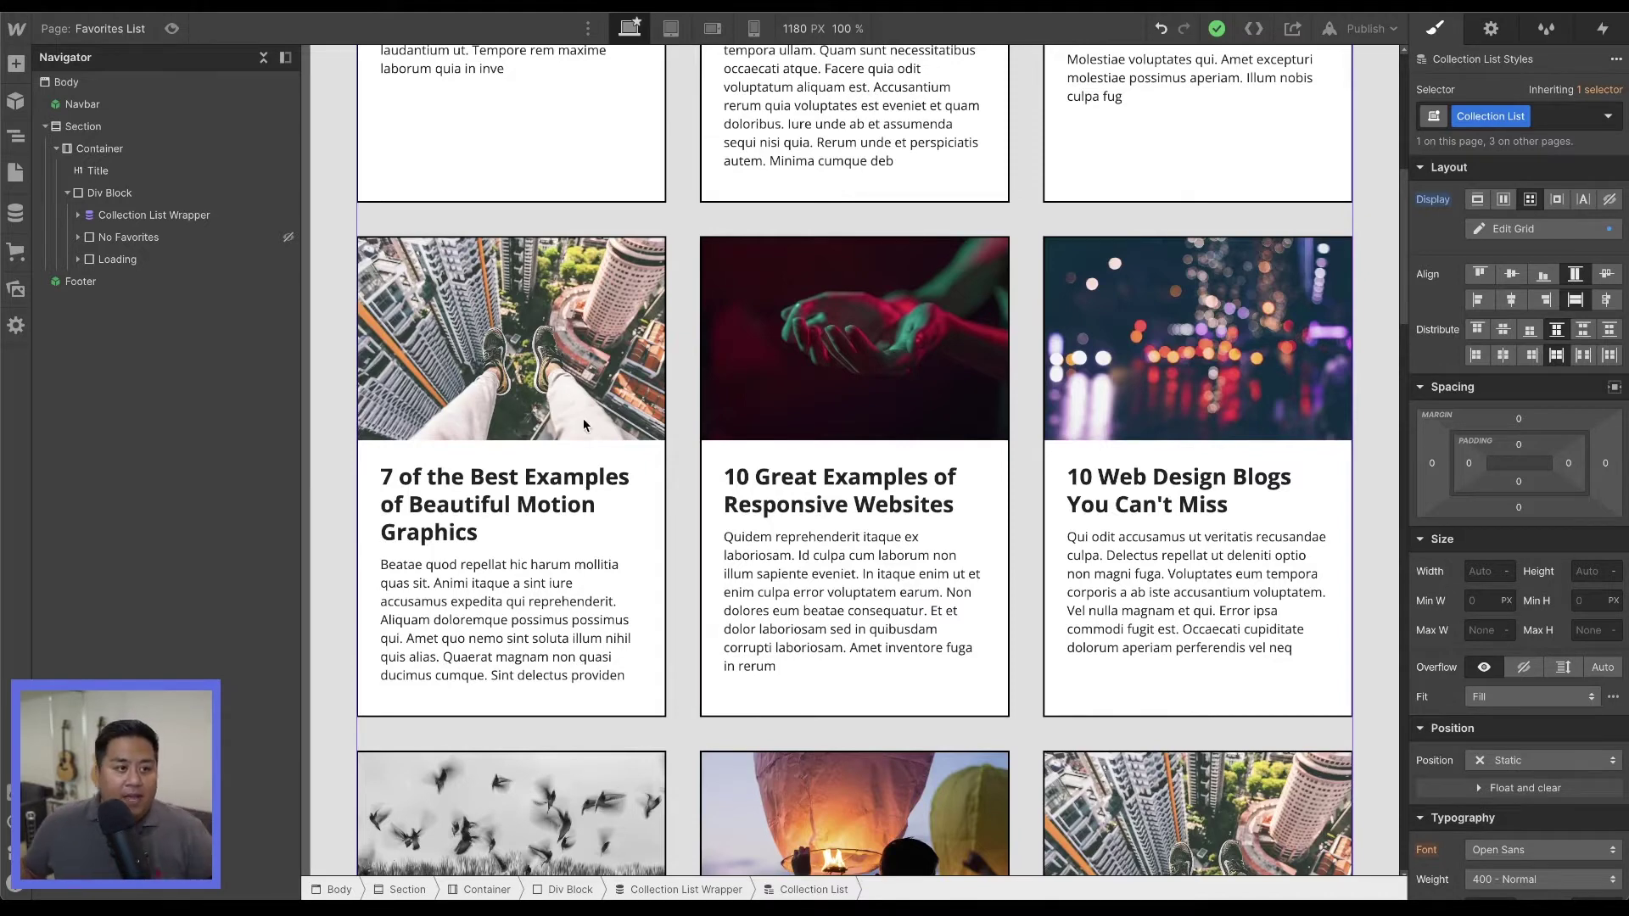
{"action": "scroll", "coordinate": [680, 439], "scroll_direction": "up", "scroll_amount": 5}
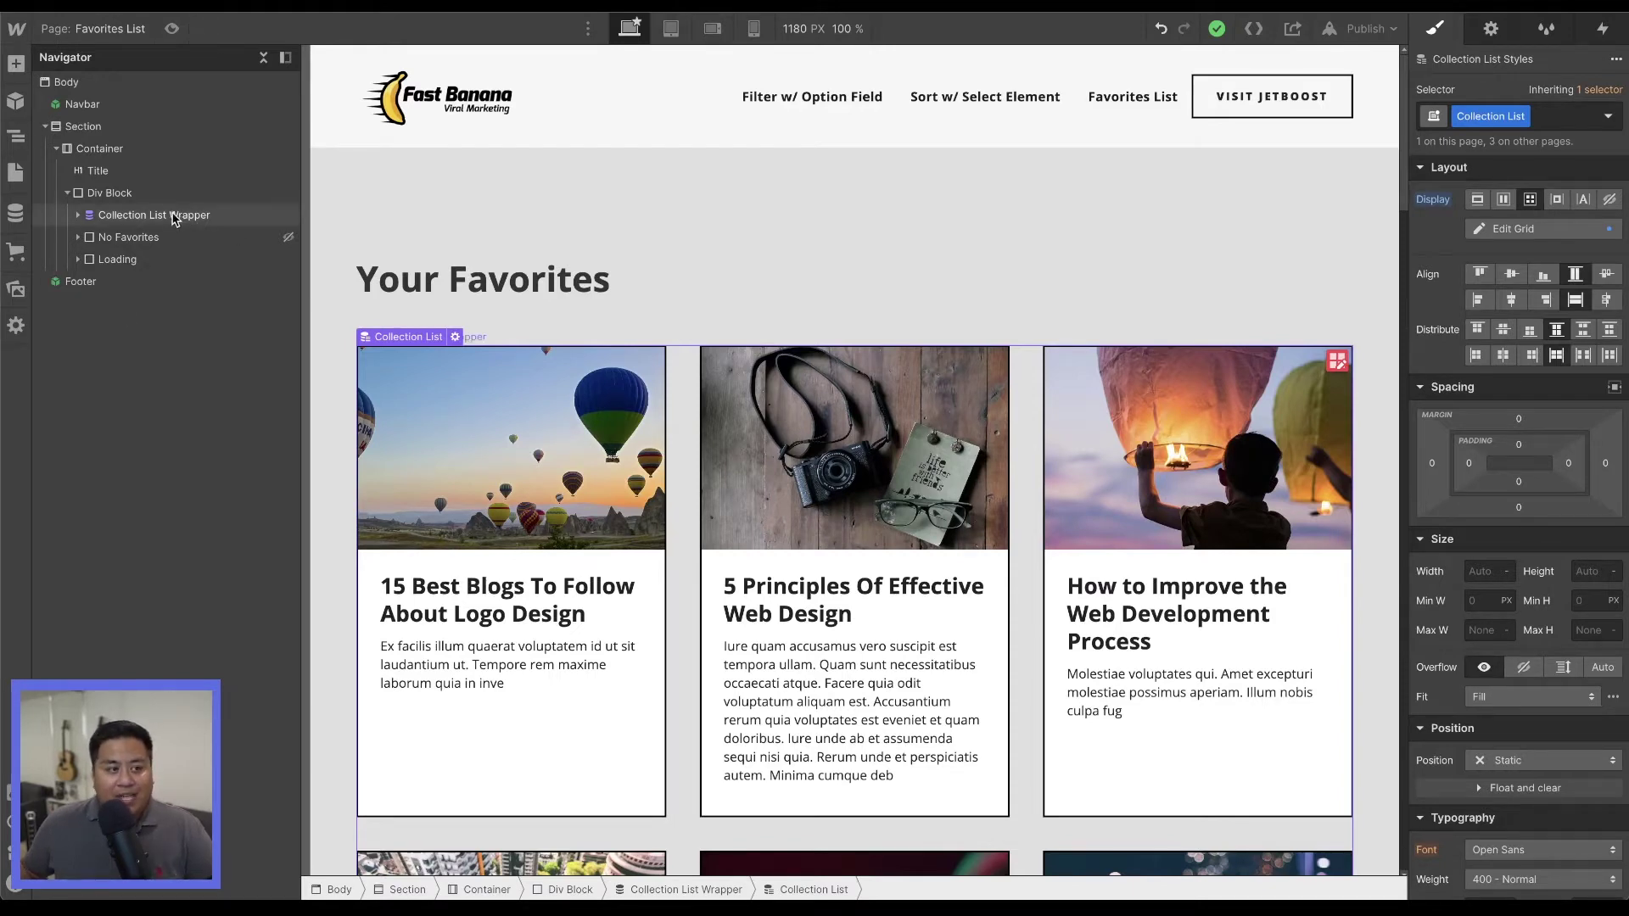
{"action": "left_click", "coordinate": [153, 195]}
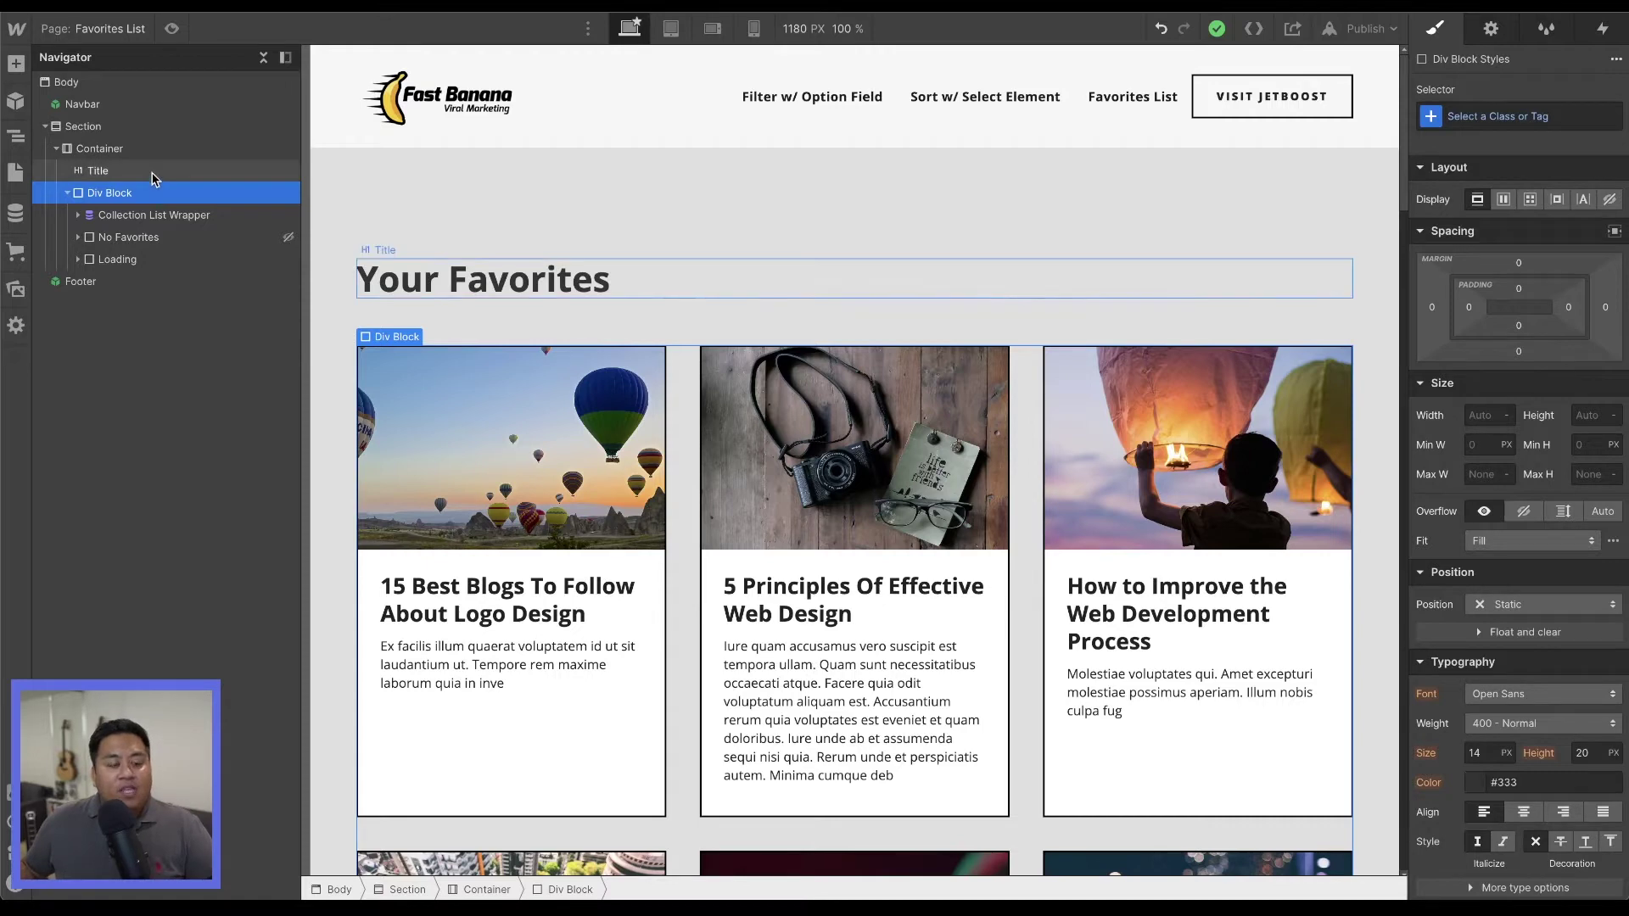
{"action": "left_click", "coordinate": [155, 179]}
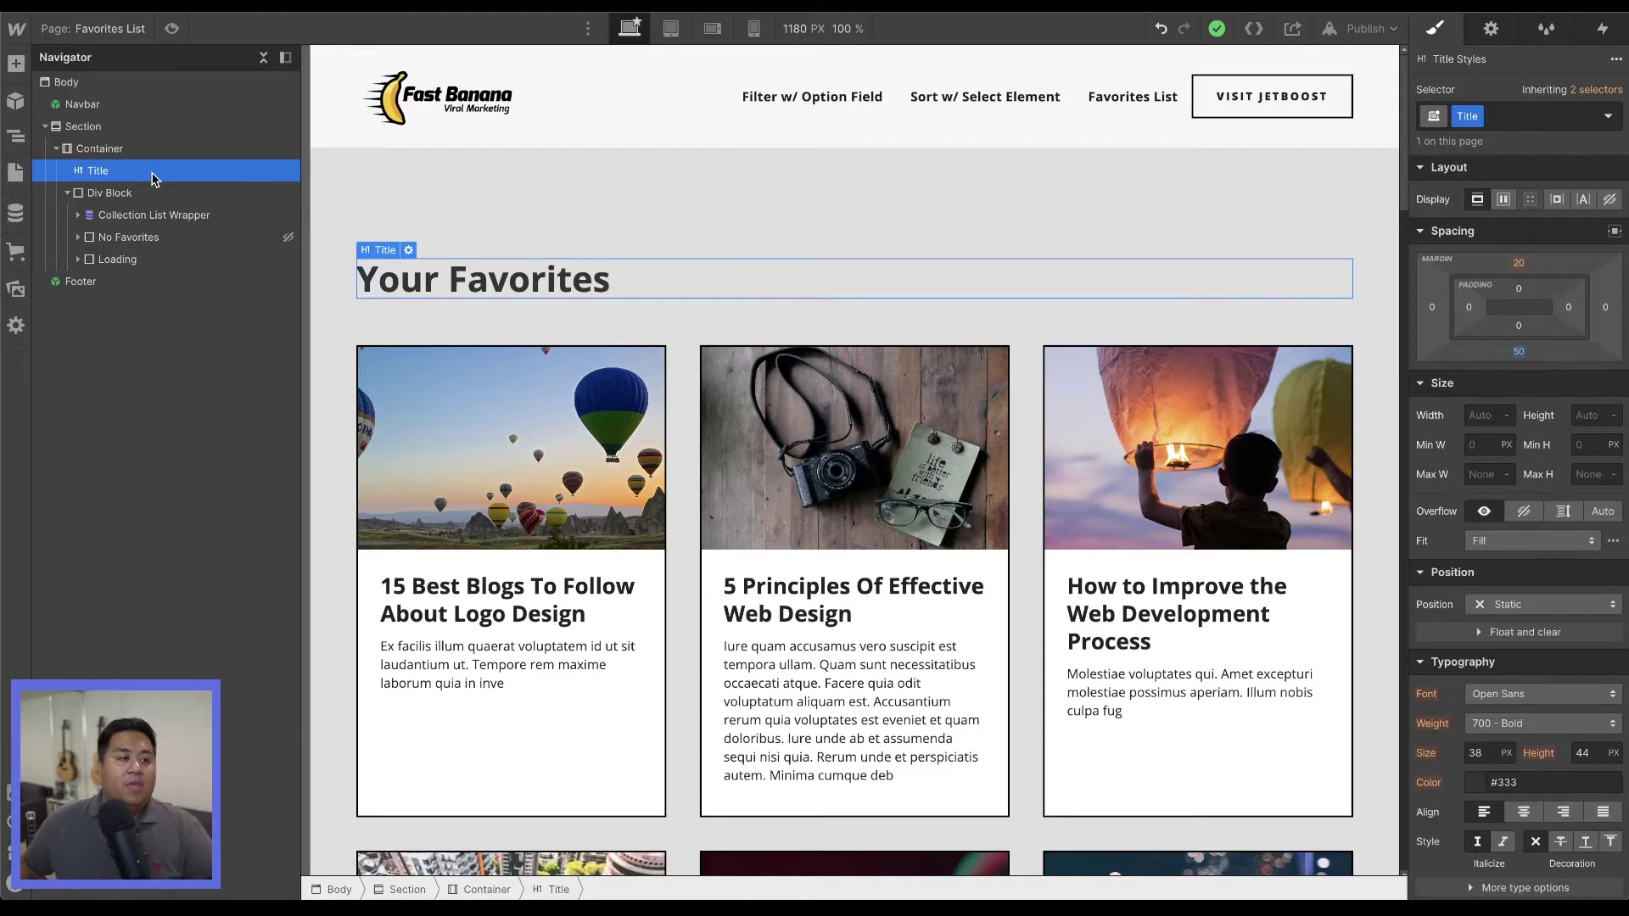
{"action": "left_click", "coordinate": [162, 214]}
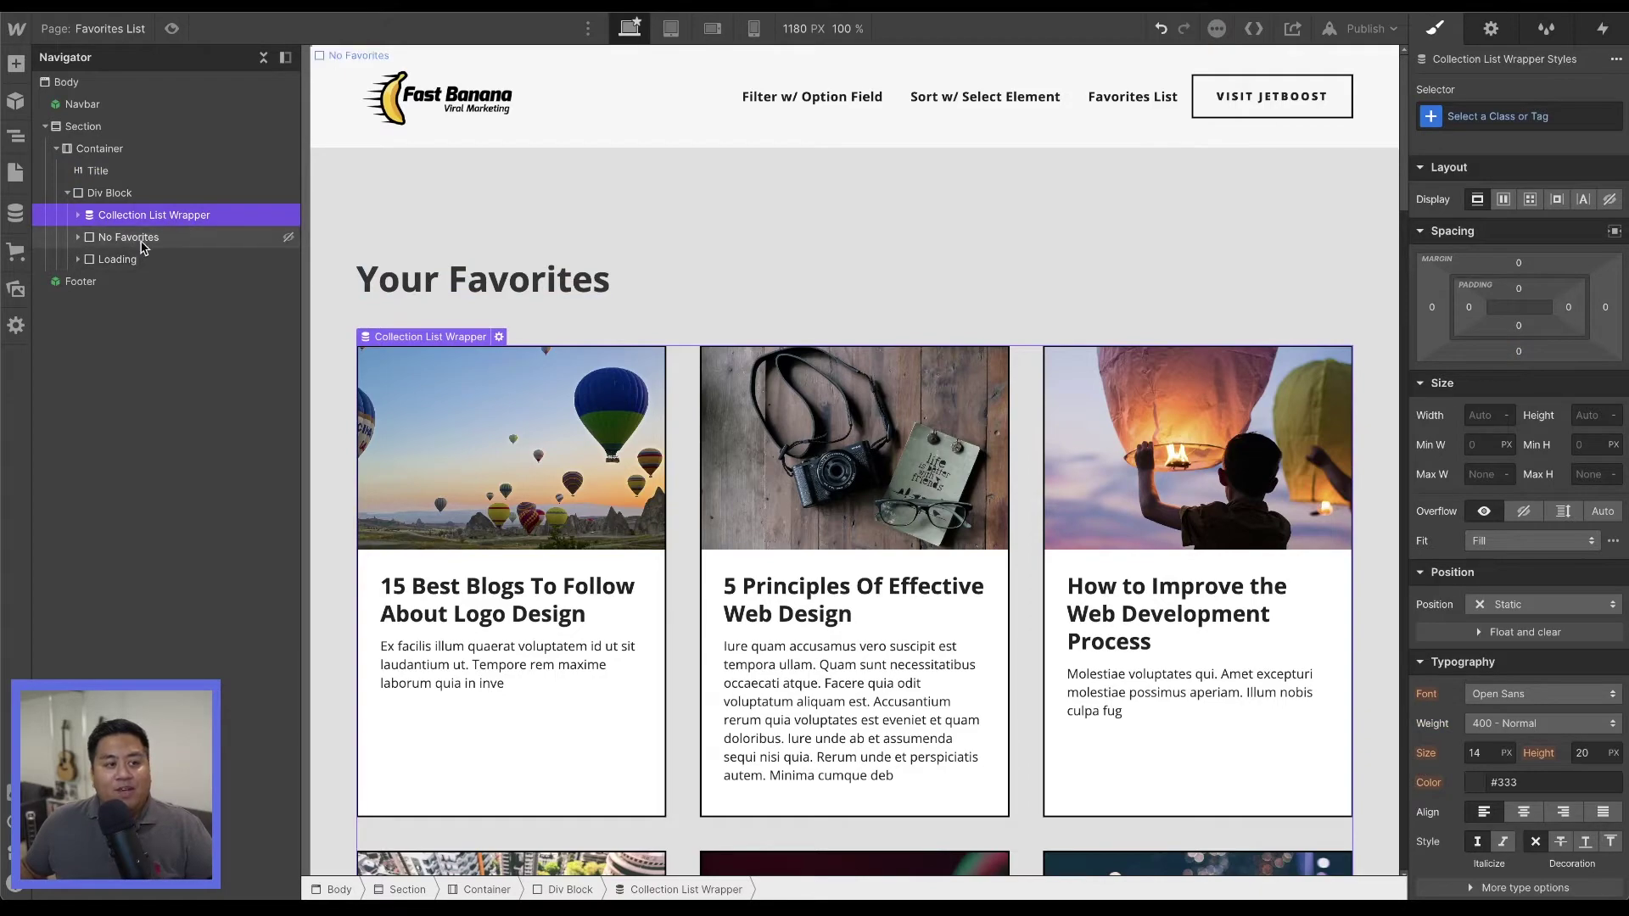
Set the No Favorites block's Display to Block so its message shows, then select Loading.
{"action": "left_click", "coordinate": [145, 238]}
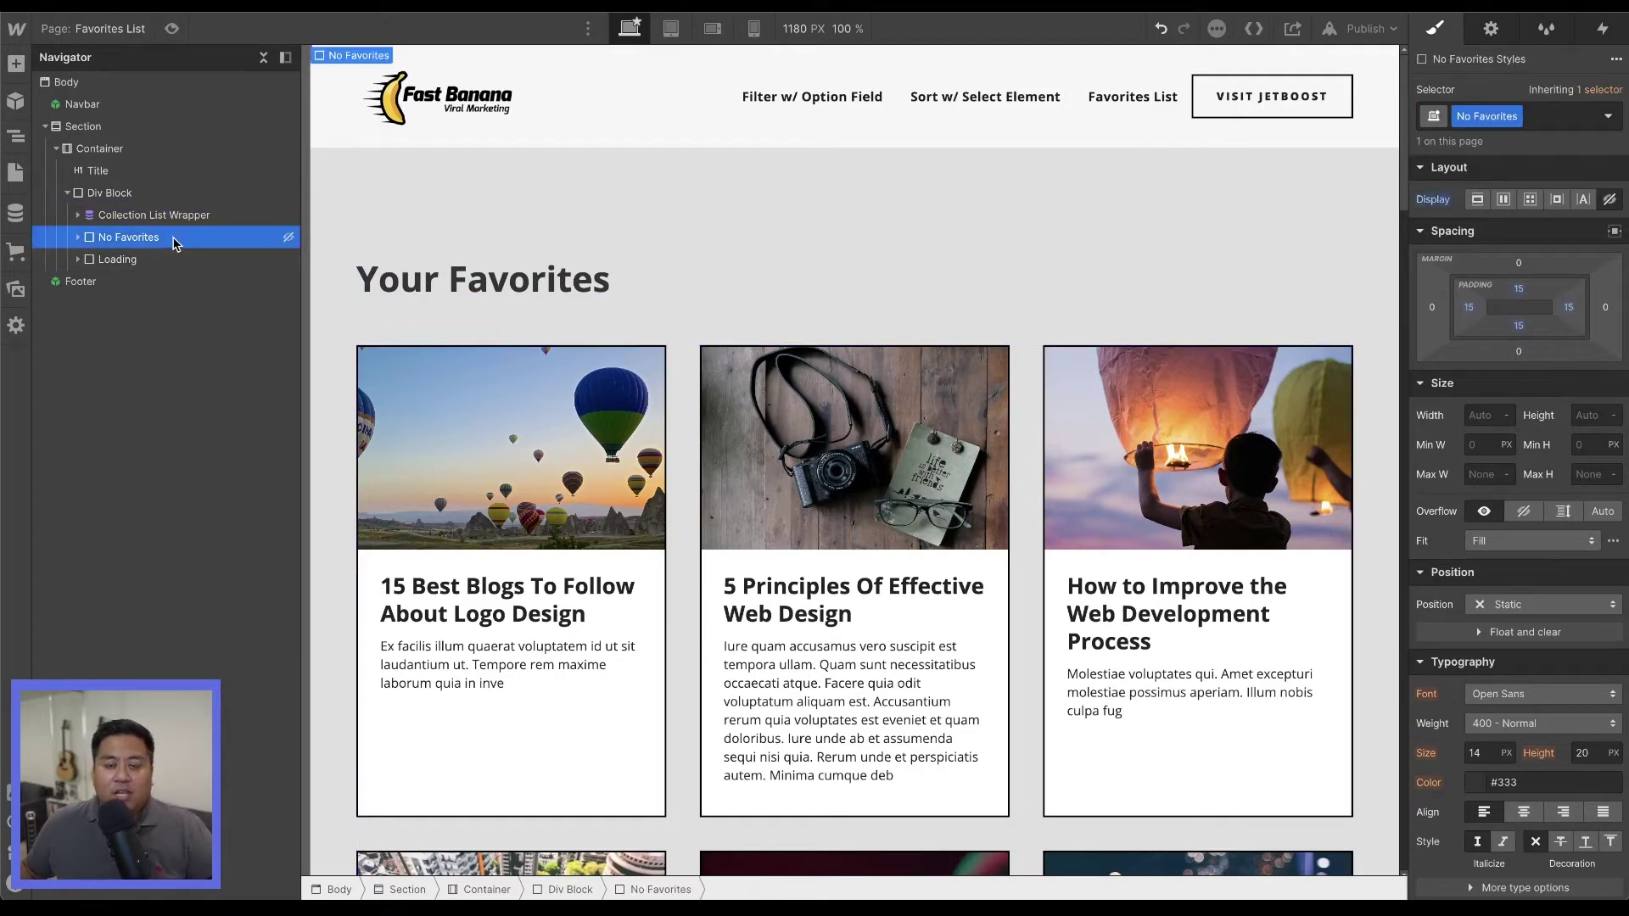
{"action": "scroll", "coordinate": [1049, 260], "scroll_direction": "down", "scroll_amount": 12}
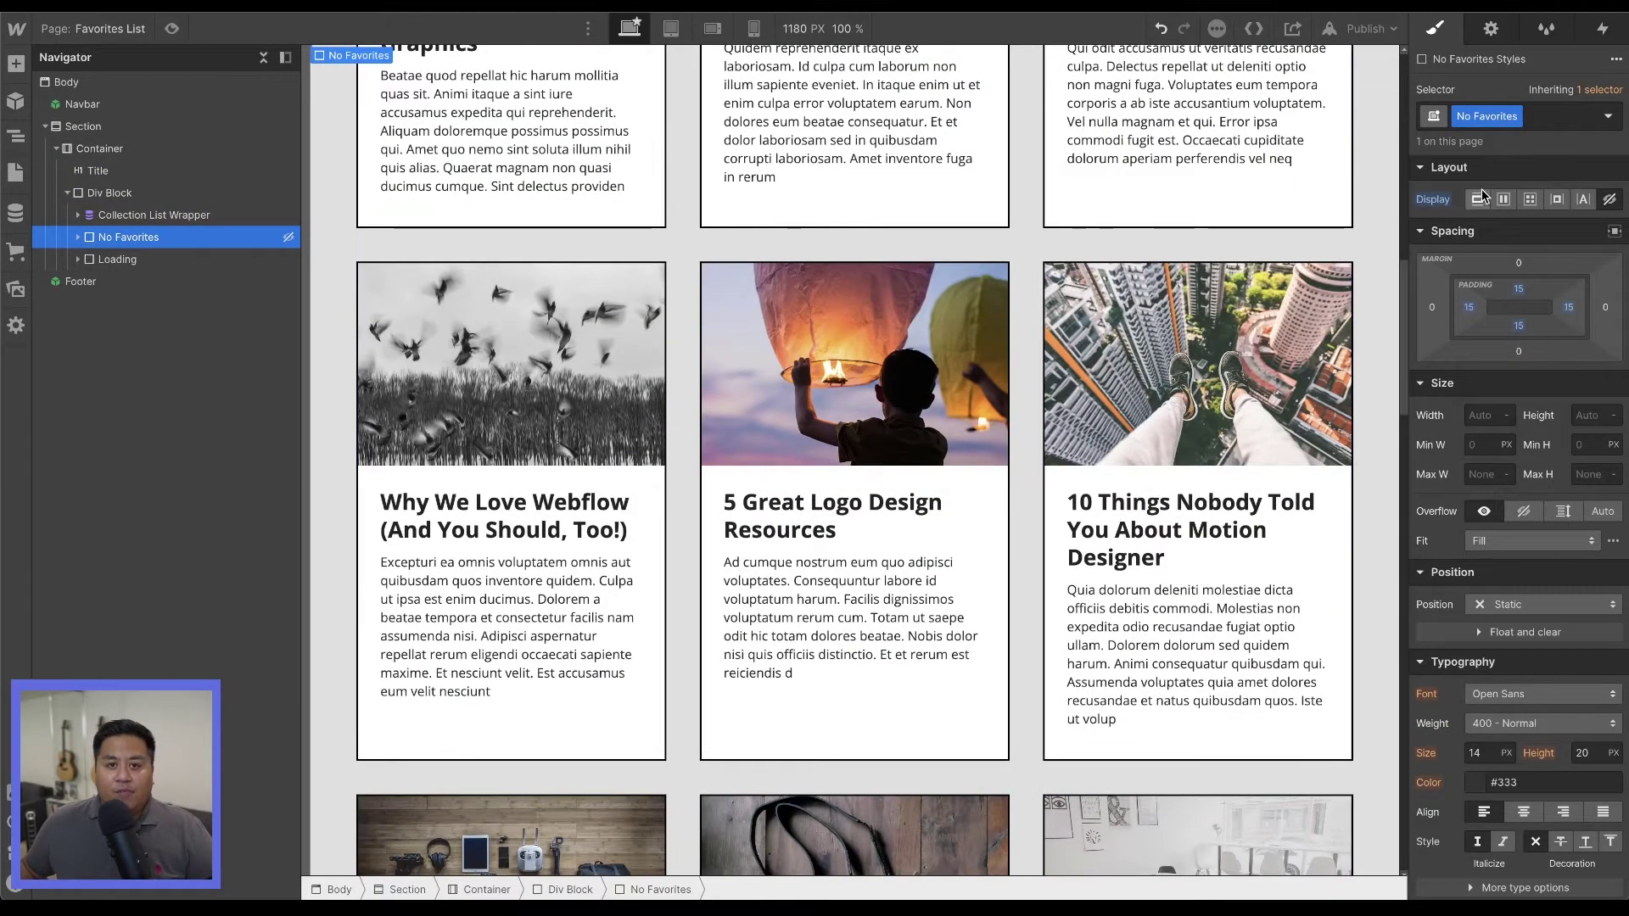
{"action": "left_click", "coordinate": [1477, 198]}
{"action": "scroll", "coordinate": [654, 531], "scroll_direction": "down", "scroll_amount": 5}
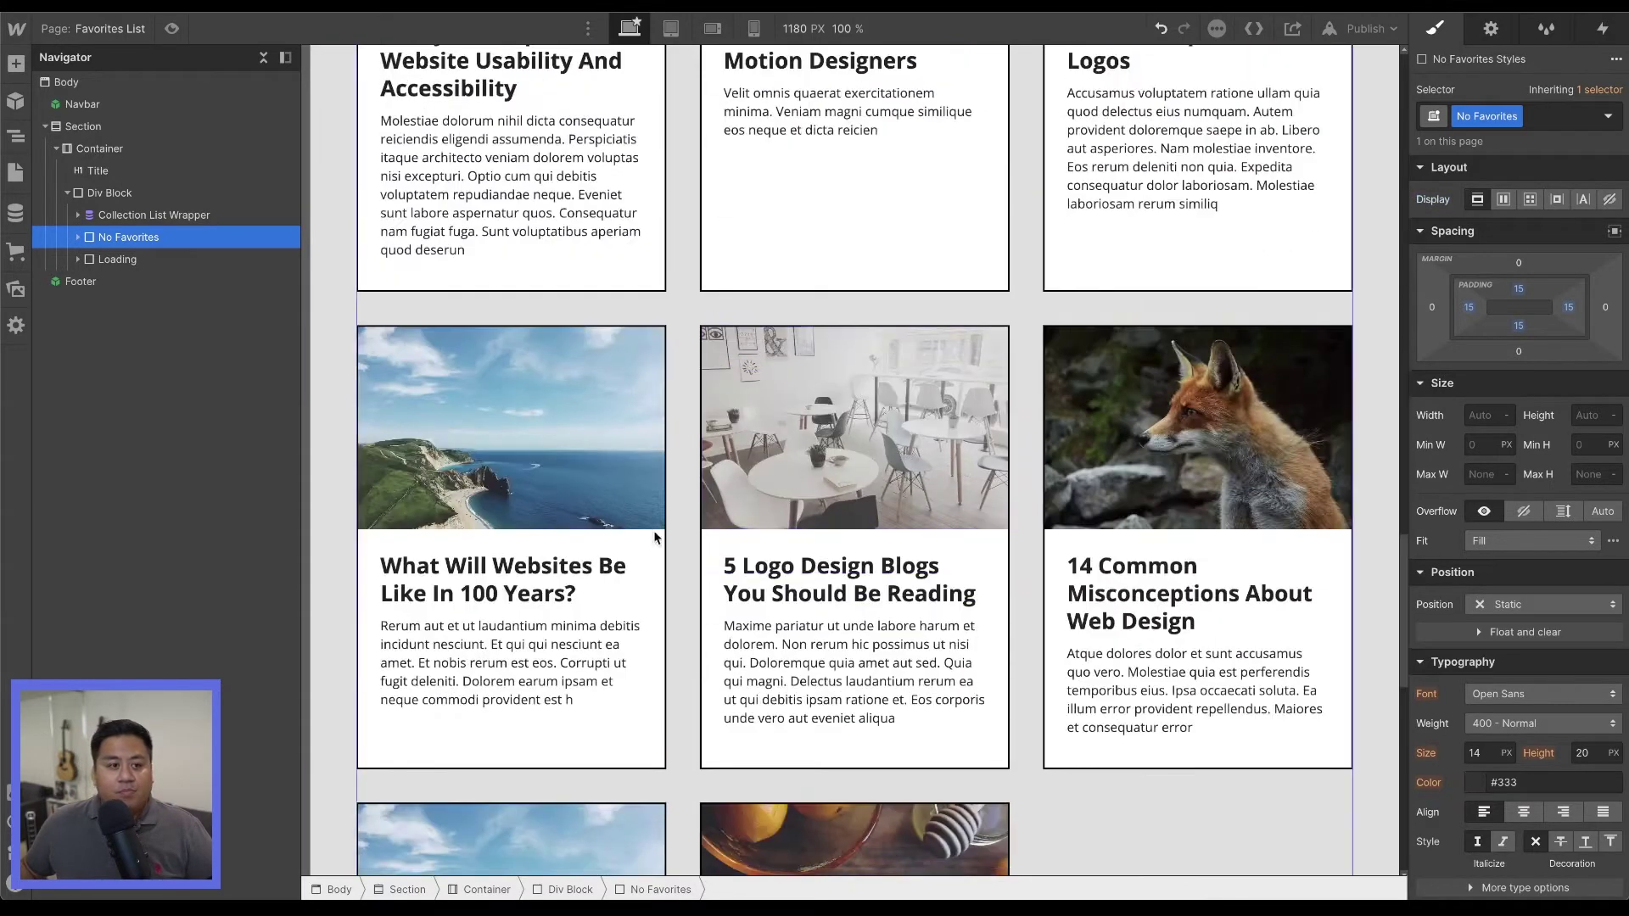
{"action": "scroll", "coordinate": [654, 531], "scroll_direction": "down", "scroll_amount": 10}
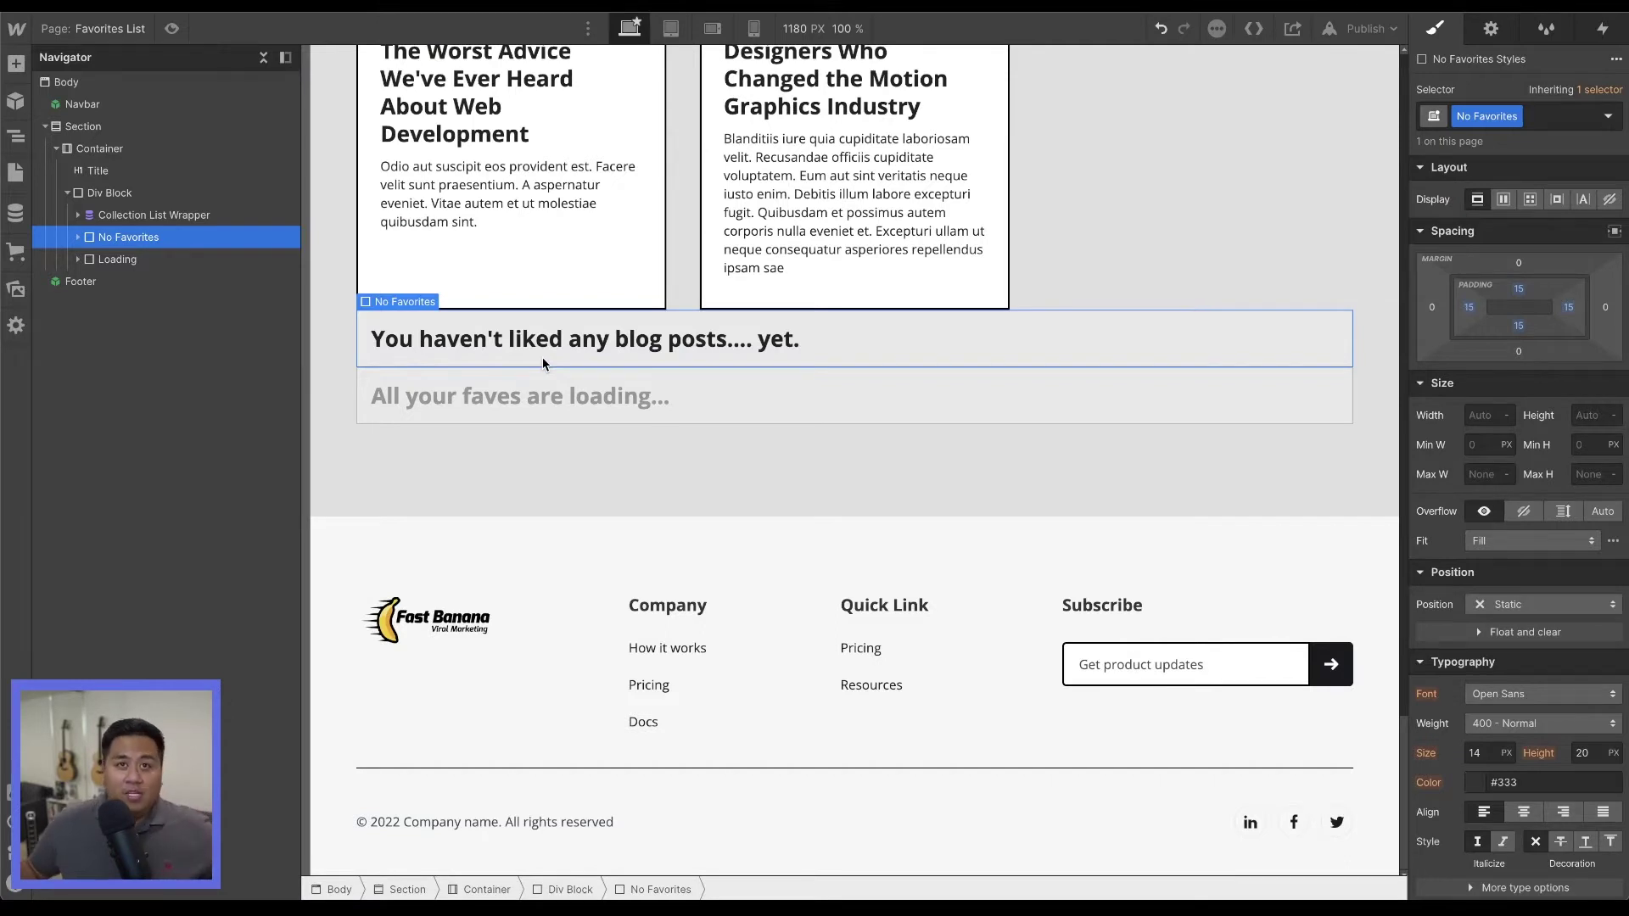
{"action": "left_click", "coordinate": [135, 258]}
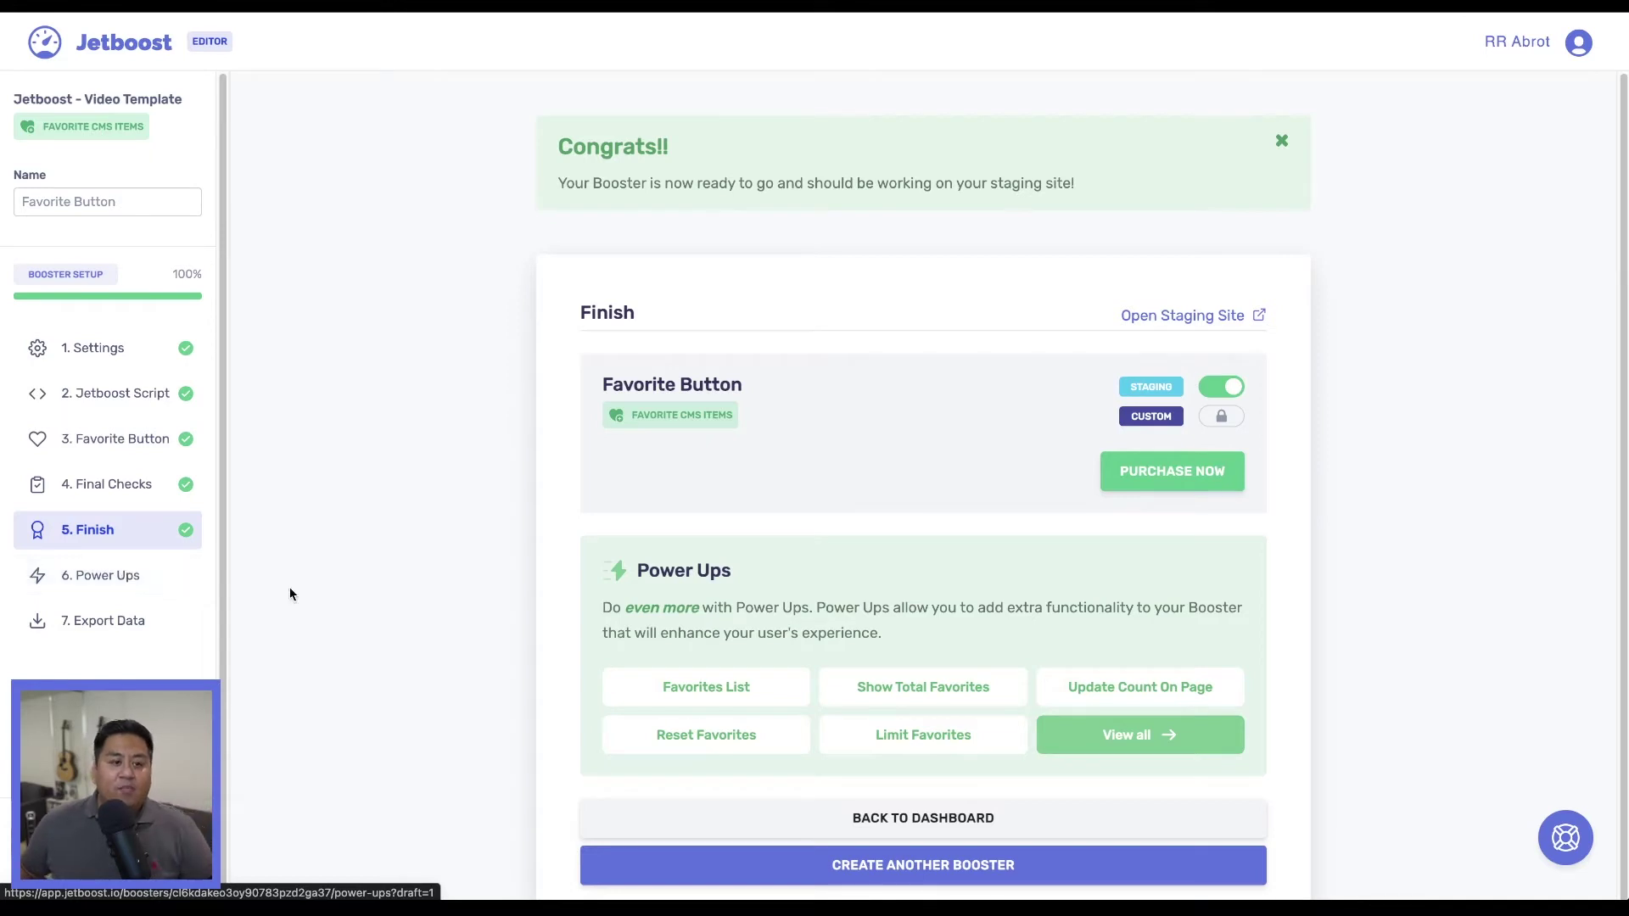
Scroll the Favorite Button booster's Finish page down to the Power Ups section.
{"action": "scroll", "coordinate": [408, 662], "scroll_direction": "down", "scroll_amount": 1}
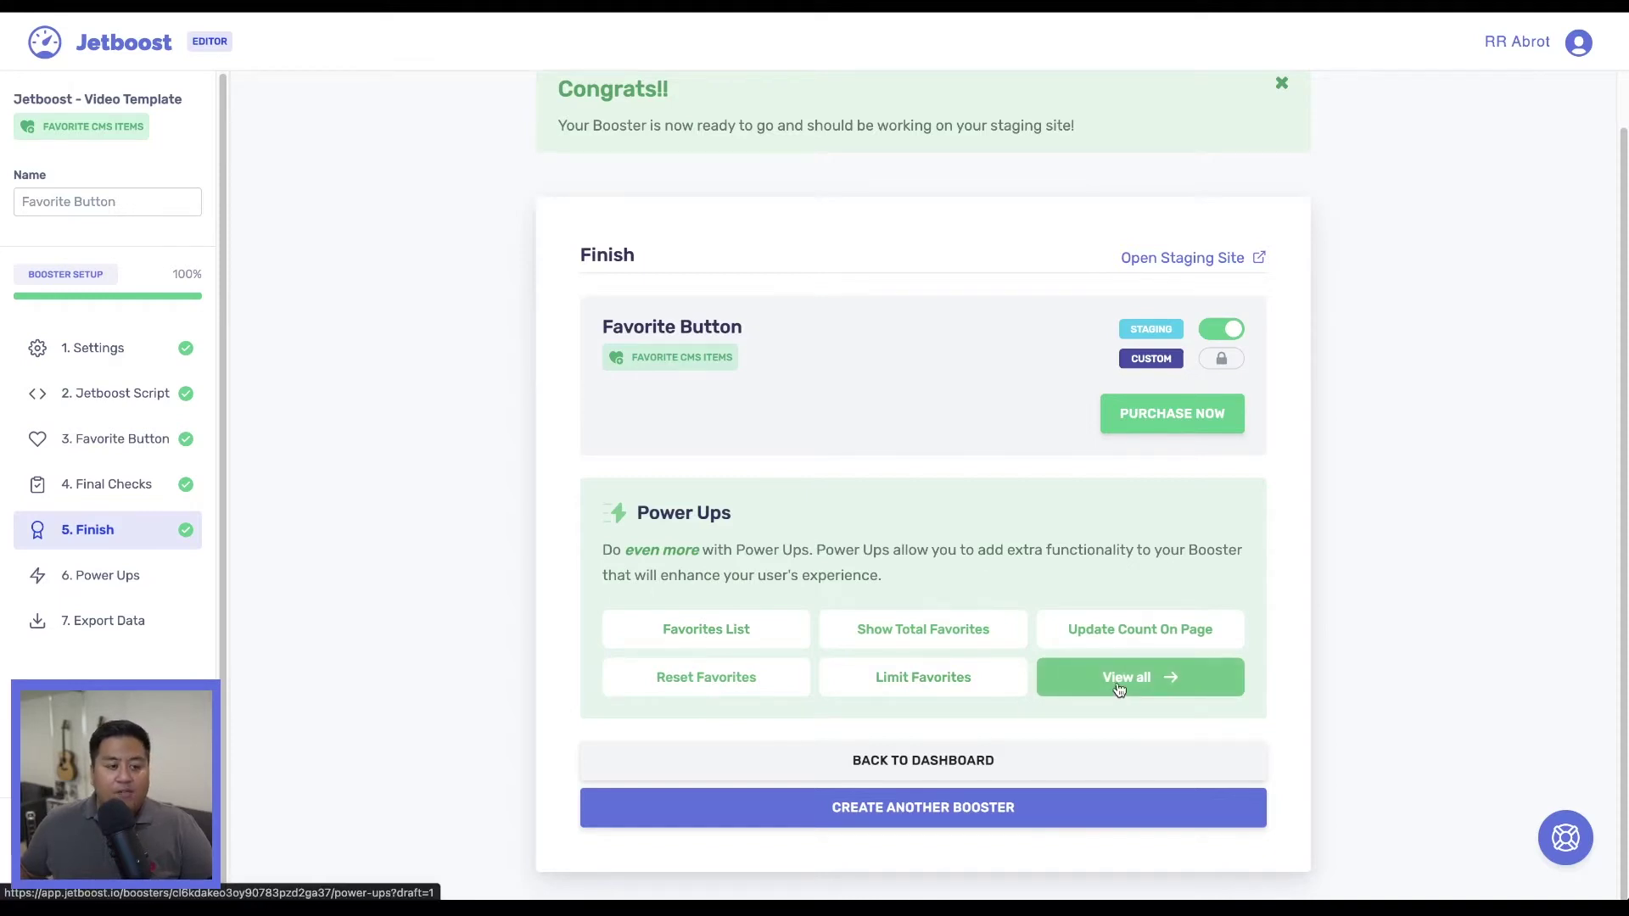
Open the Favorites List power-up instructions and copy the class jetboost-favorites-list-jrlj.
{"action": "left_click", "coordinate": [97, 577]}
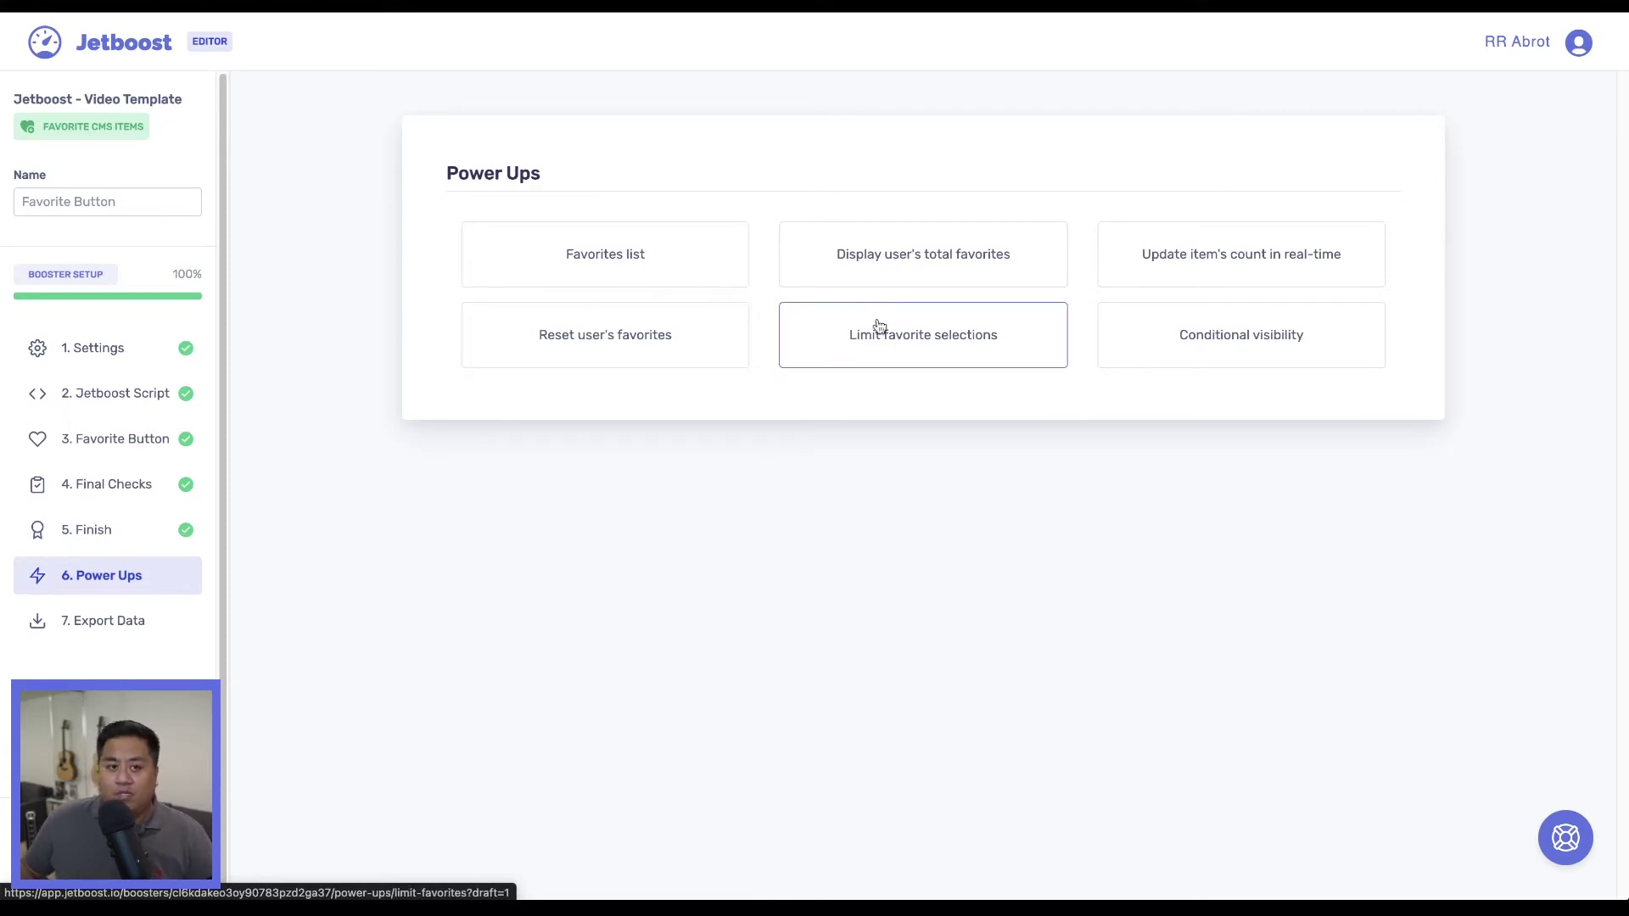
{"action": "left_click", "coordinate": [624, 259]}
{"action": "scroll", "coordinate": [609, 441], "scroll_direction": "down", "scroll_amount": 3}
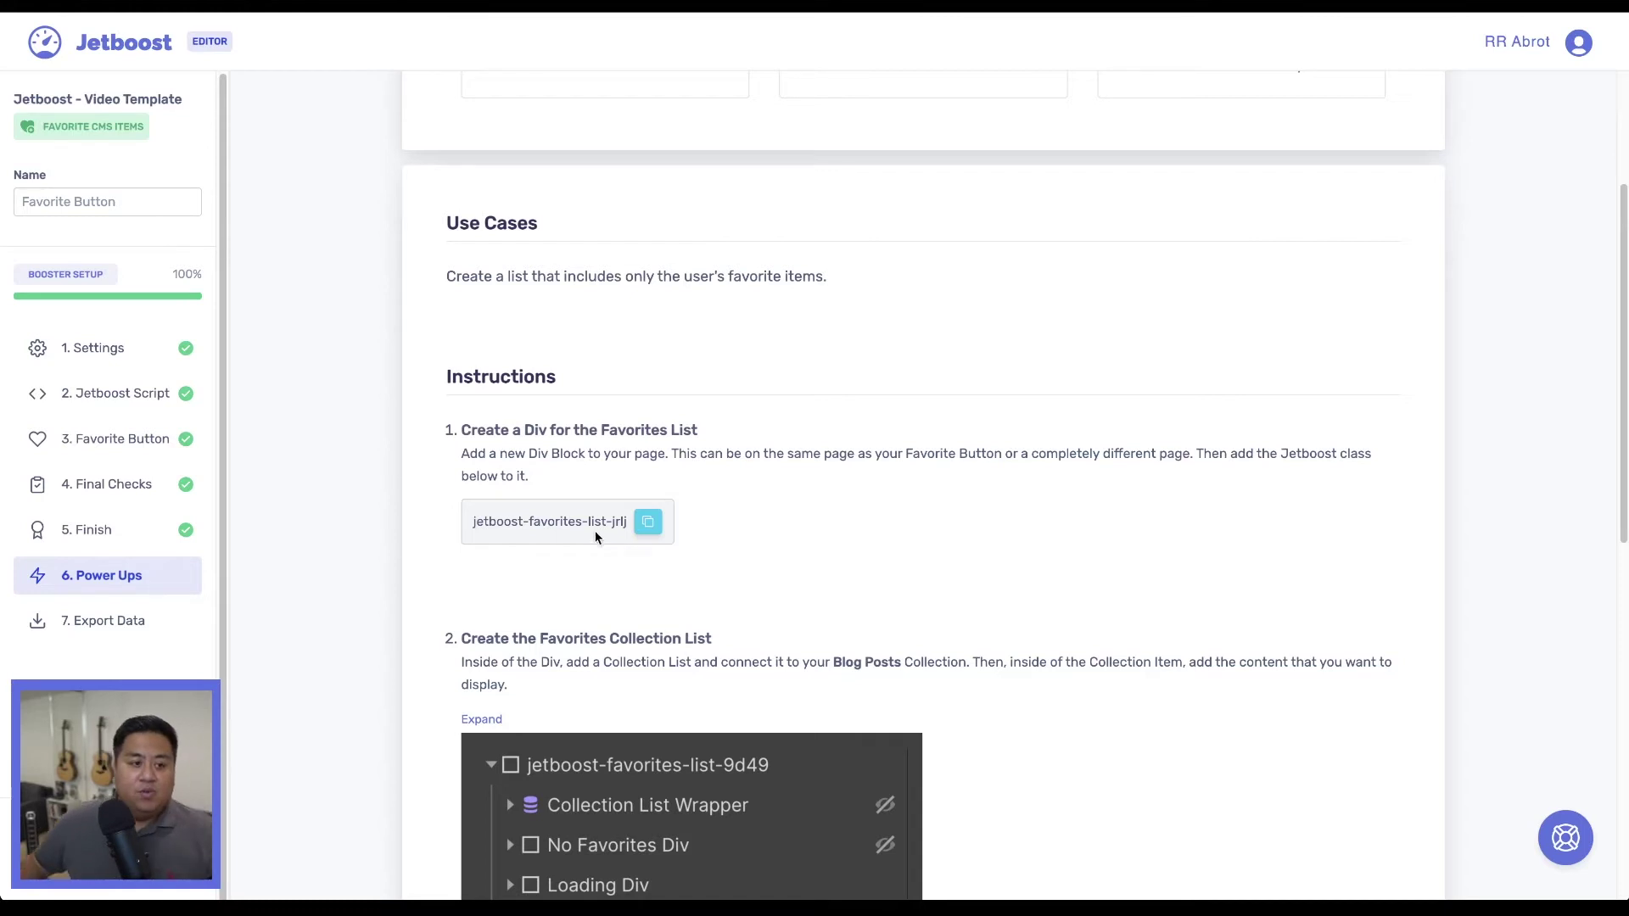
{"action": "left_click", "coordinate": [648, 523]}
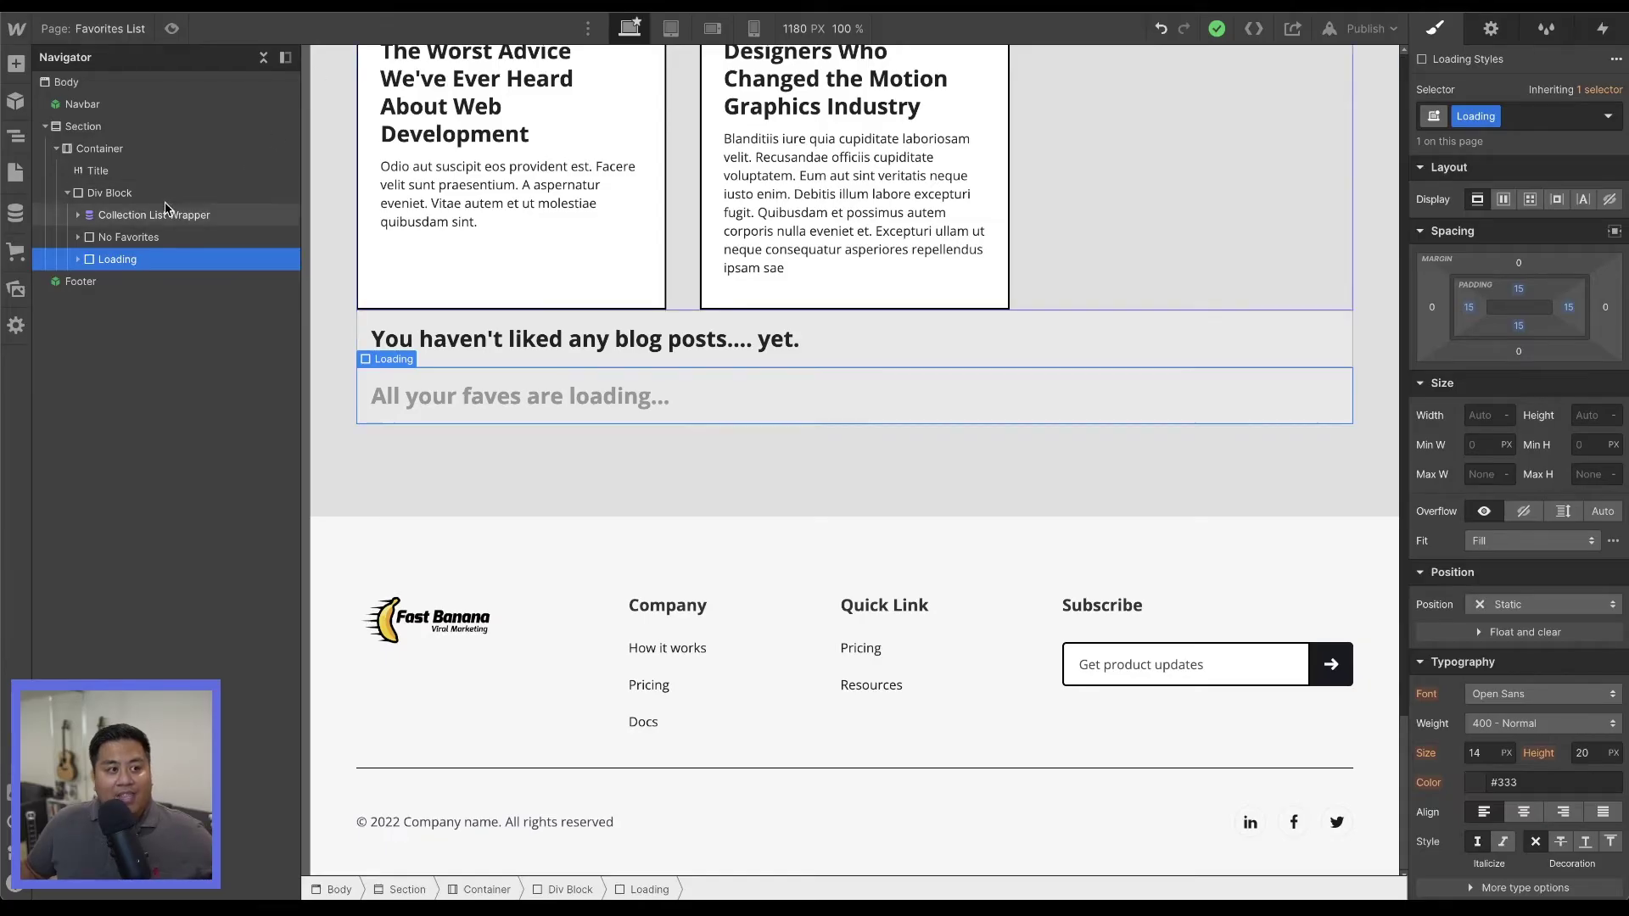
Add the jetboost-favorites-list-jrlj class to the parent Div Block wrapping the favorites list.
{"action": "left_click", "coordinate": [165, 215]}
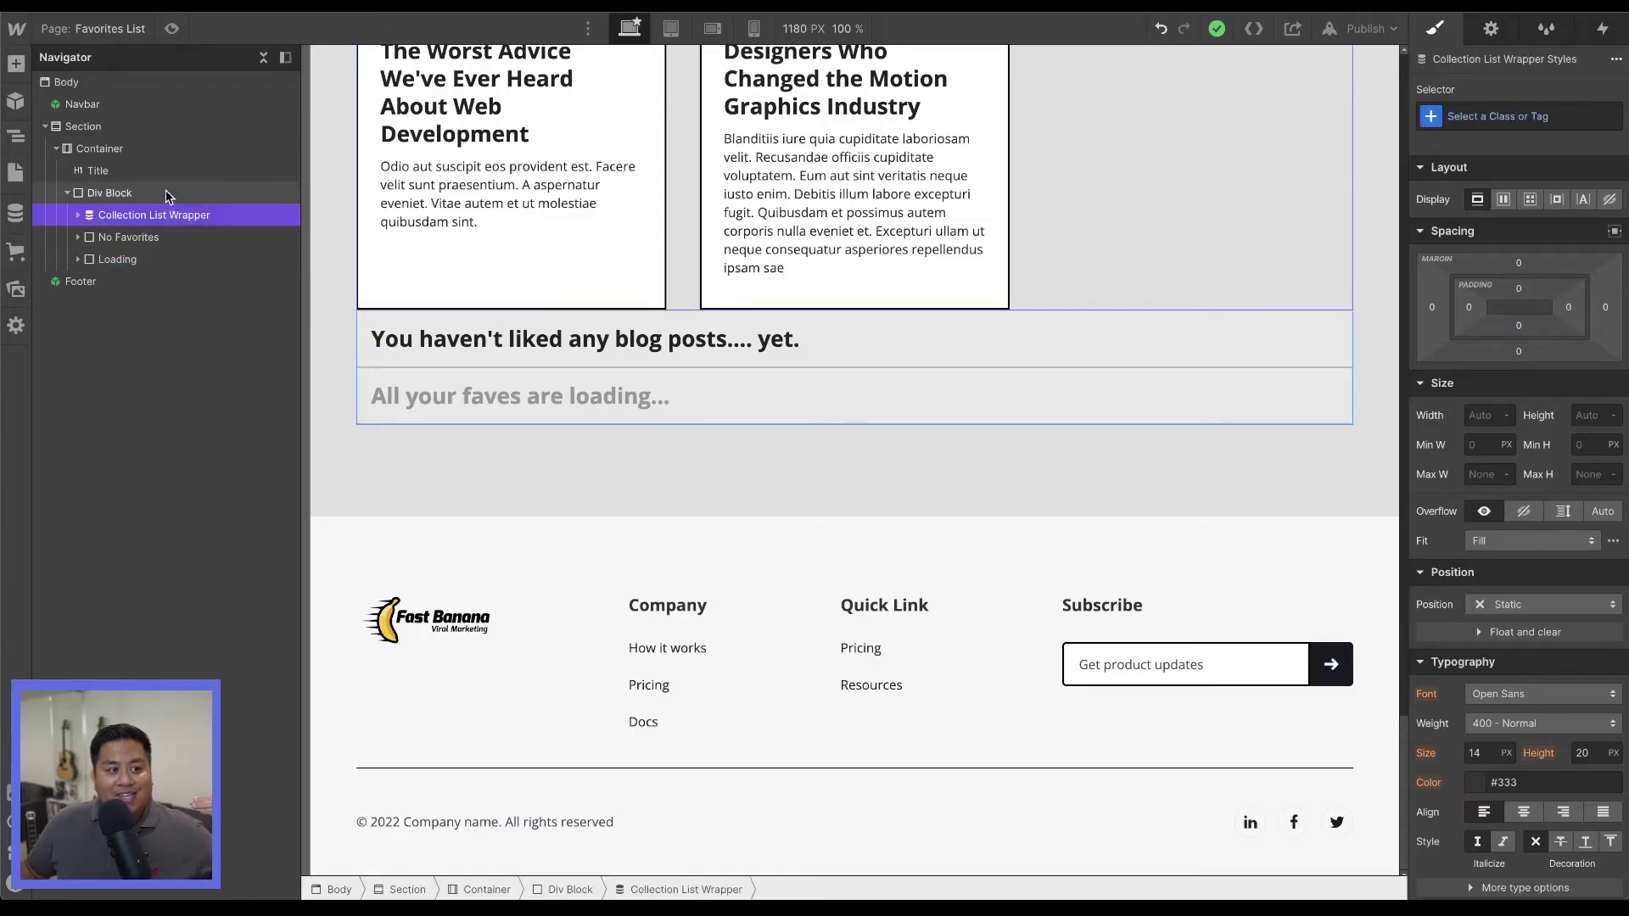
{"action": "left_click", "coordinate": [166, 194]}
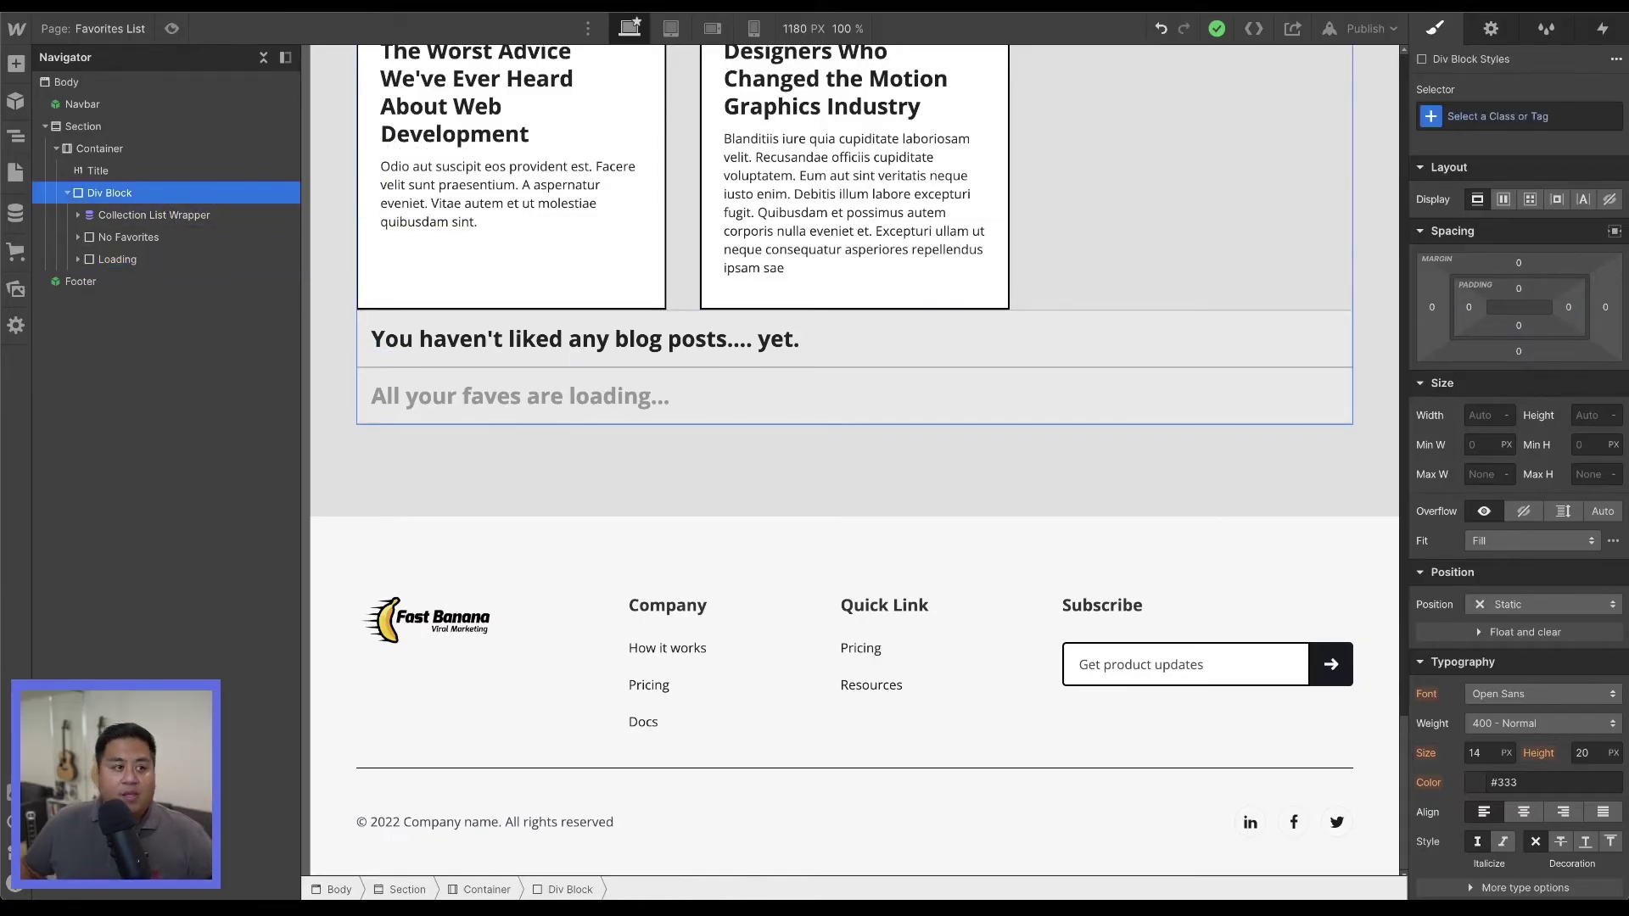
{"action": "left_click", "coordinate": [1457, 119]}
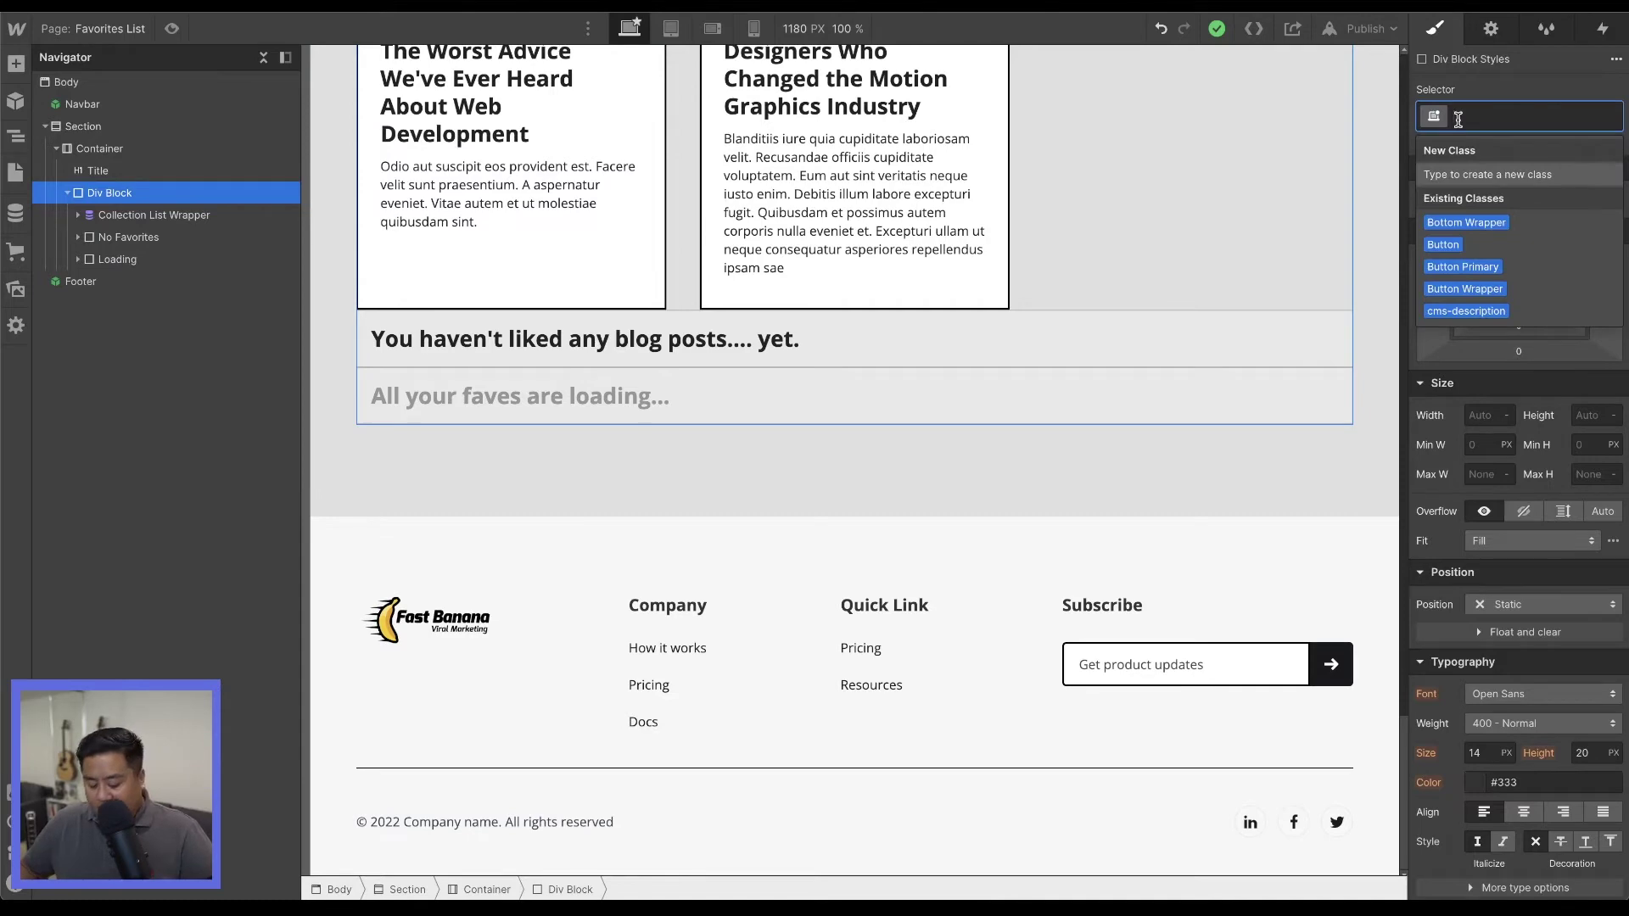
{"action": "key", "text": "ctrl+v"}
{"action": "key", "text": "Return"}
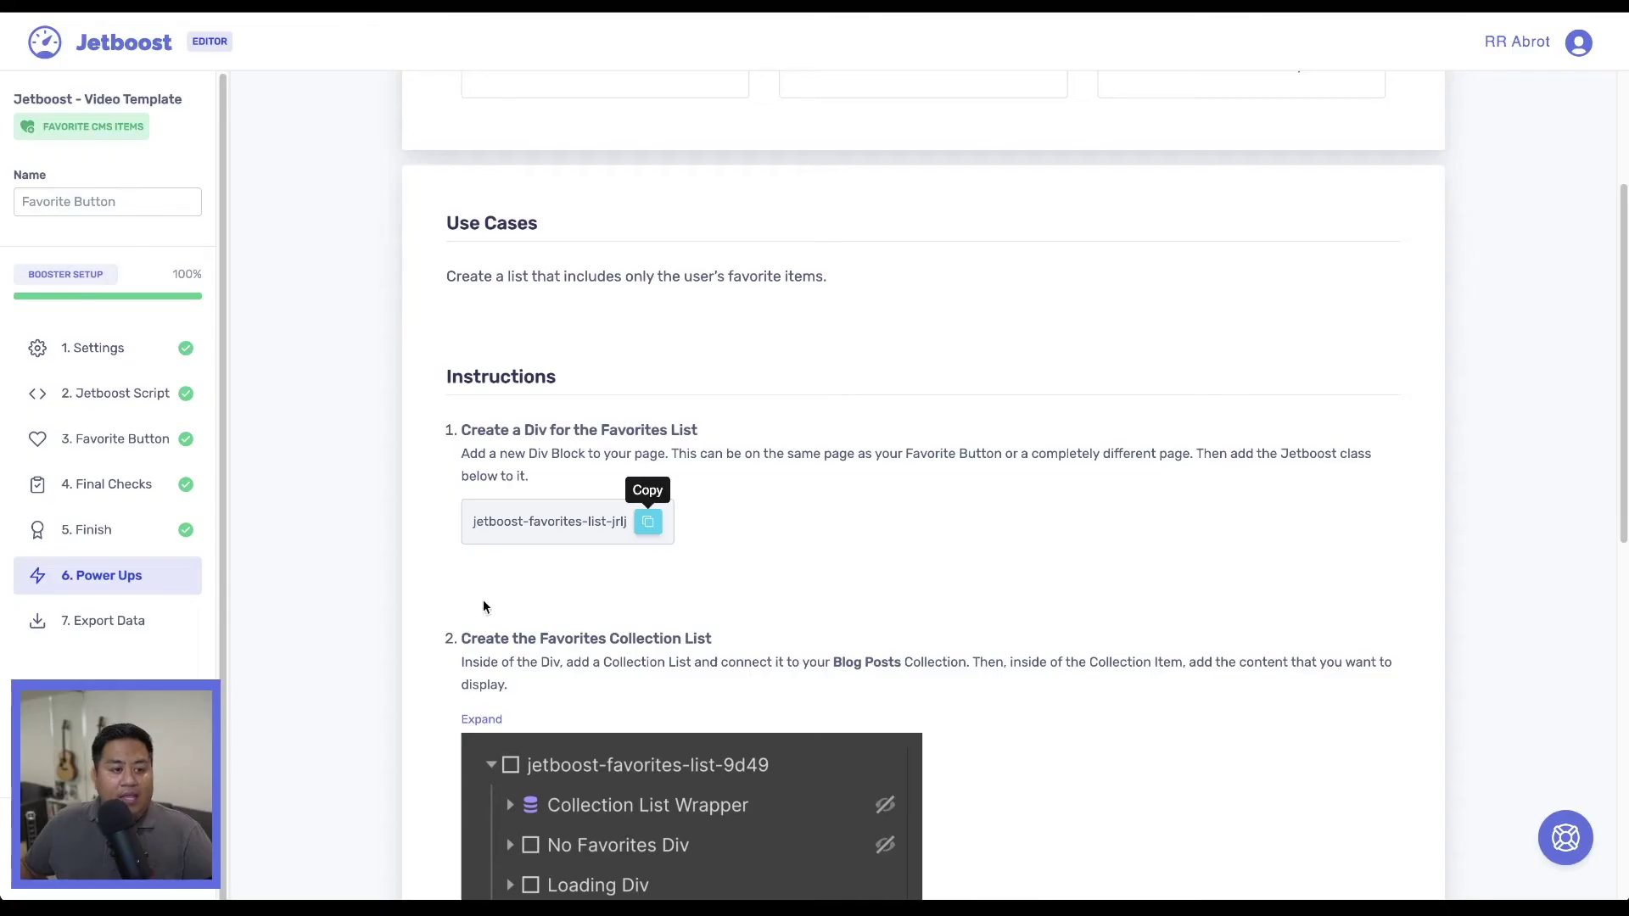
{"action": "scroll", "coordinate": [484, 607], "scroll_direction": "down", "scroll_amount": 4}
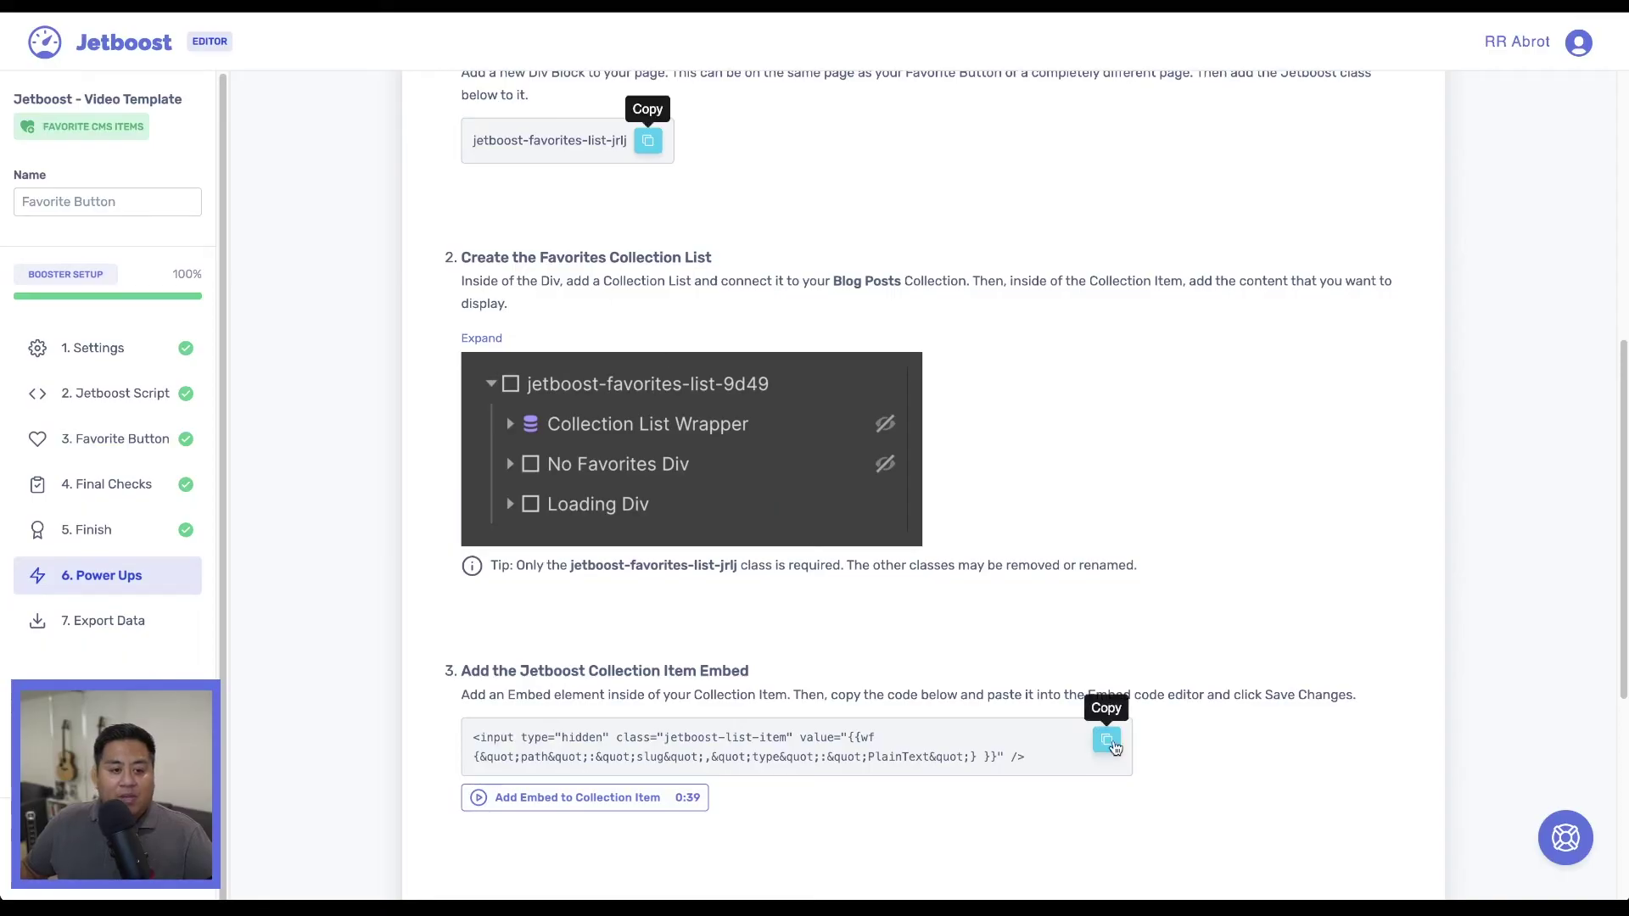
Copy Jetboost's collection item embed code and add an Embed element below the card description.
{"action": "left_click", "coordinate": [1107, 741]}
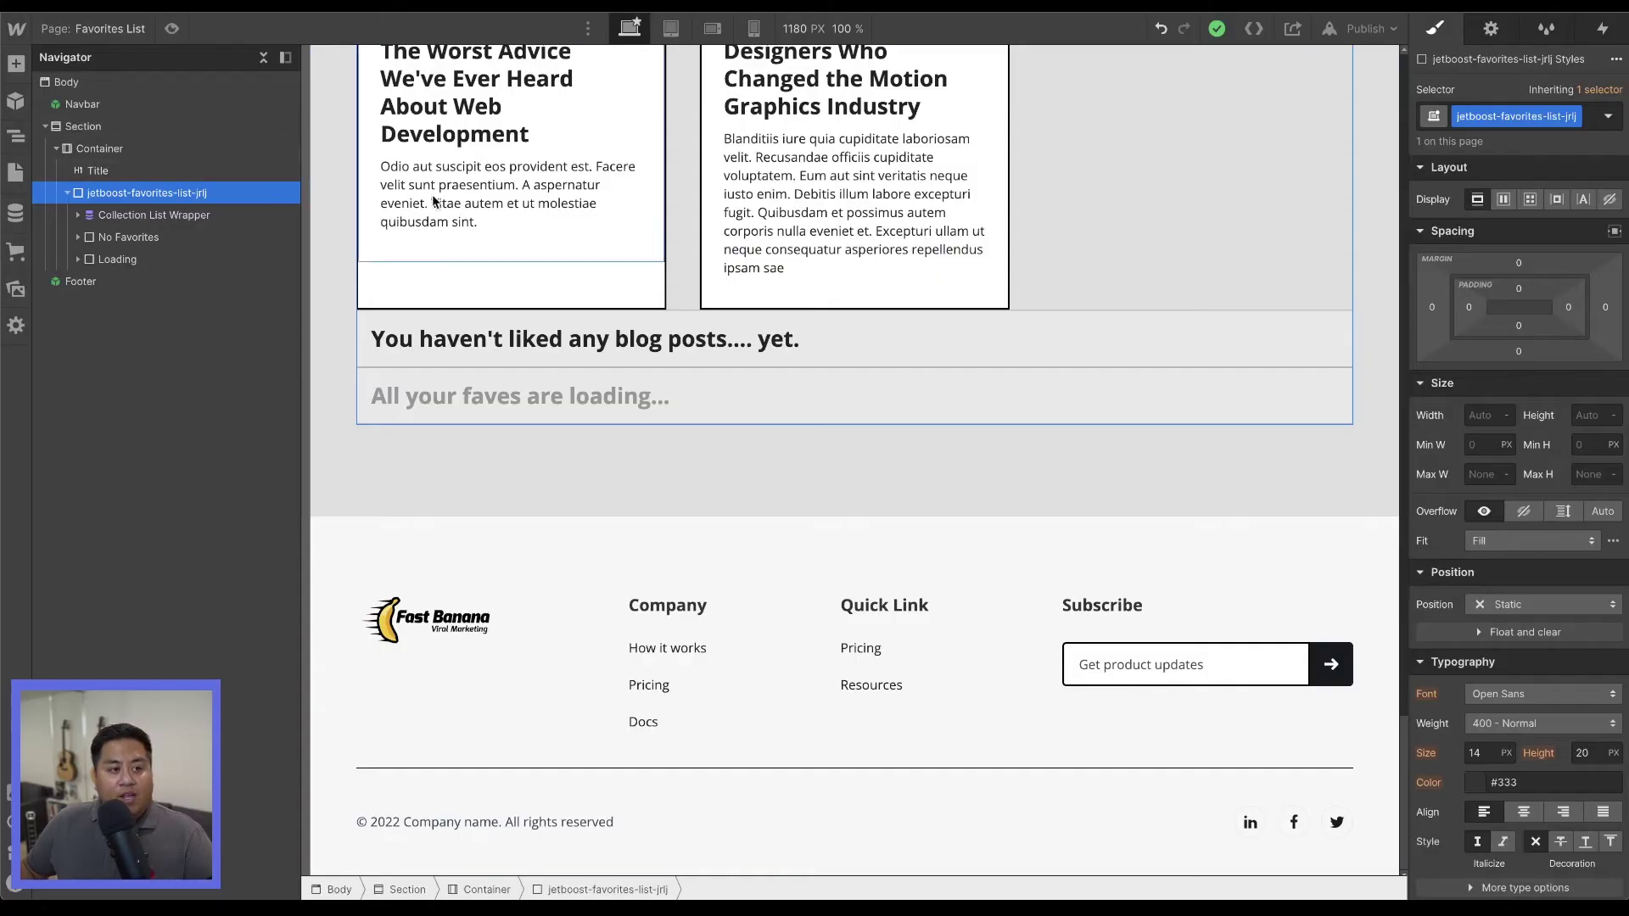
{"action": "scroll", "coordinate": [558, 320], "scroll_direction": "up", "scroll_amount": 10}
{"action": "scroll", "coordinate": [558, 320], "scroll_direction": "up", "scroll_amount": 1}
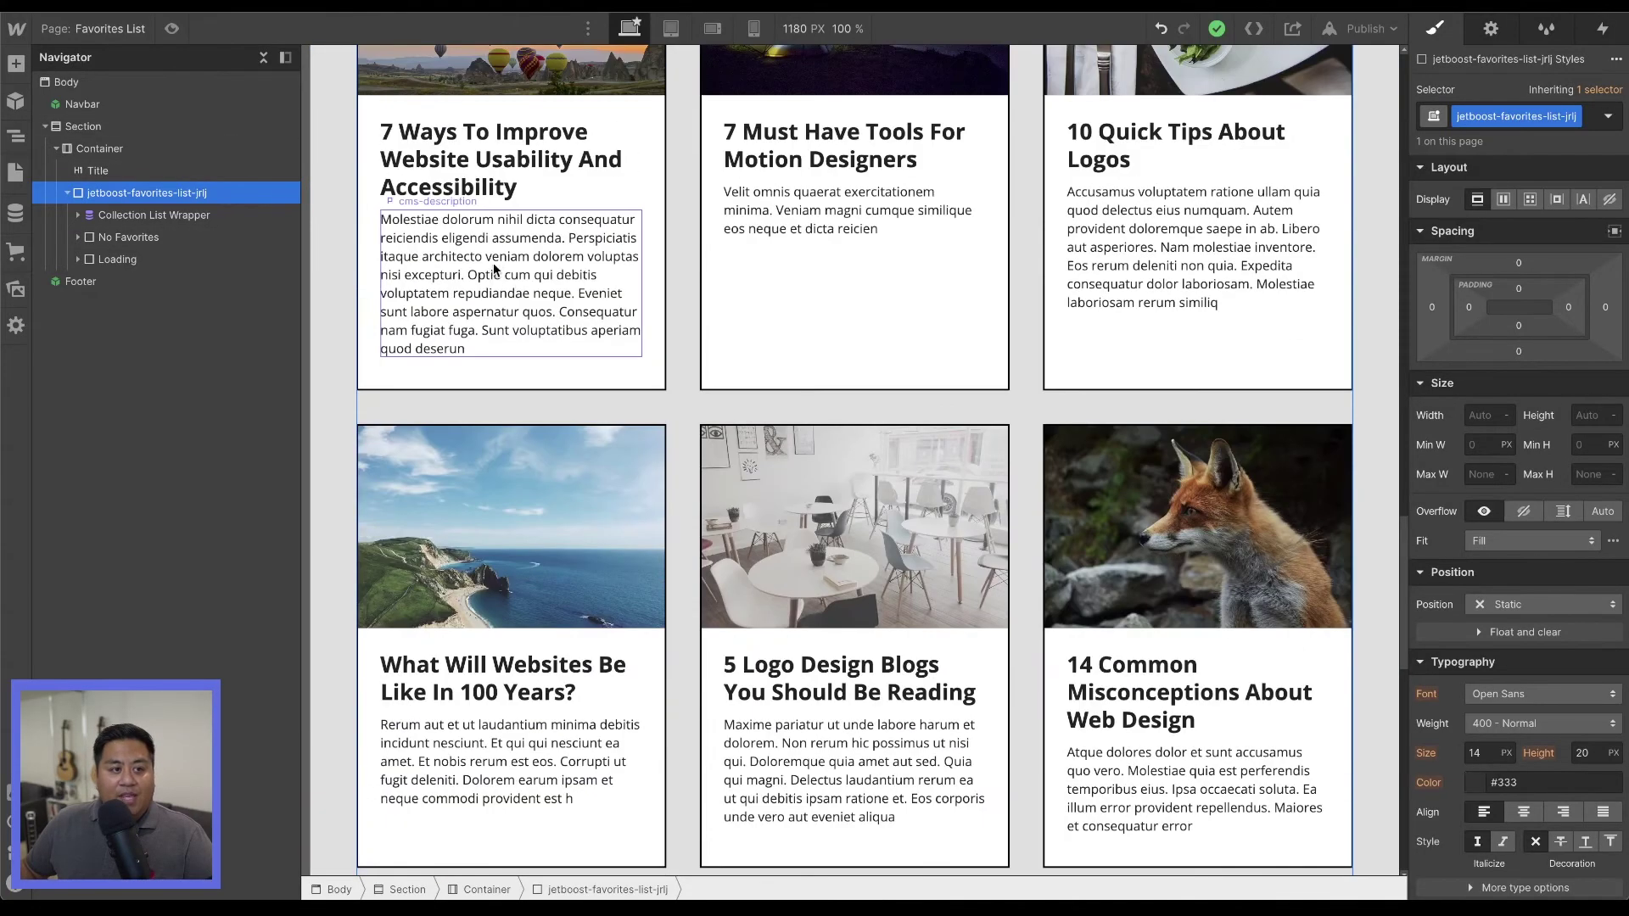
{"action": "left_click", "coordinate": [494, 283]}
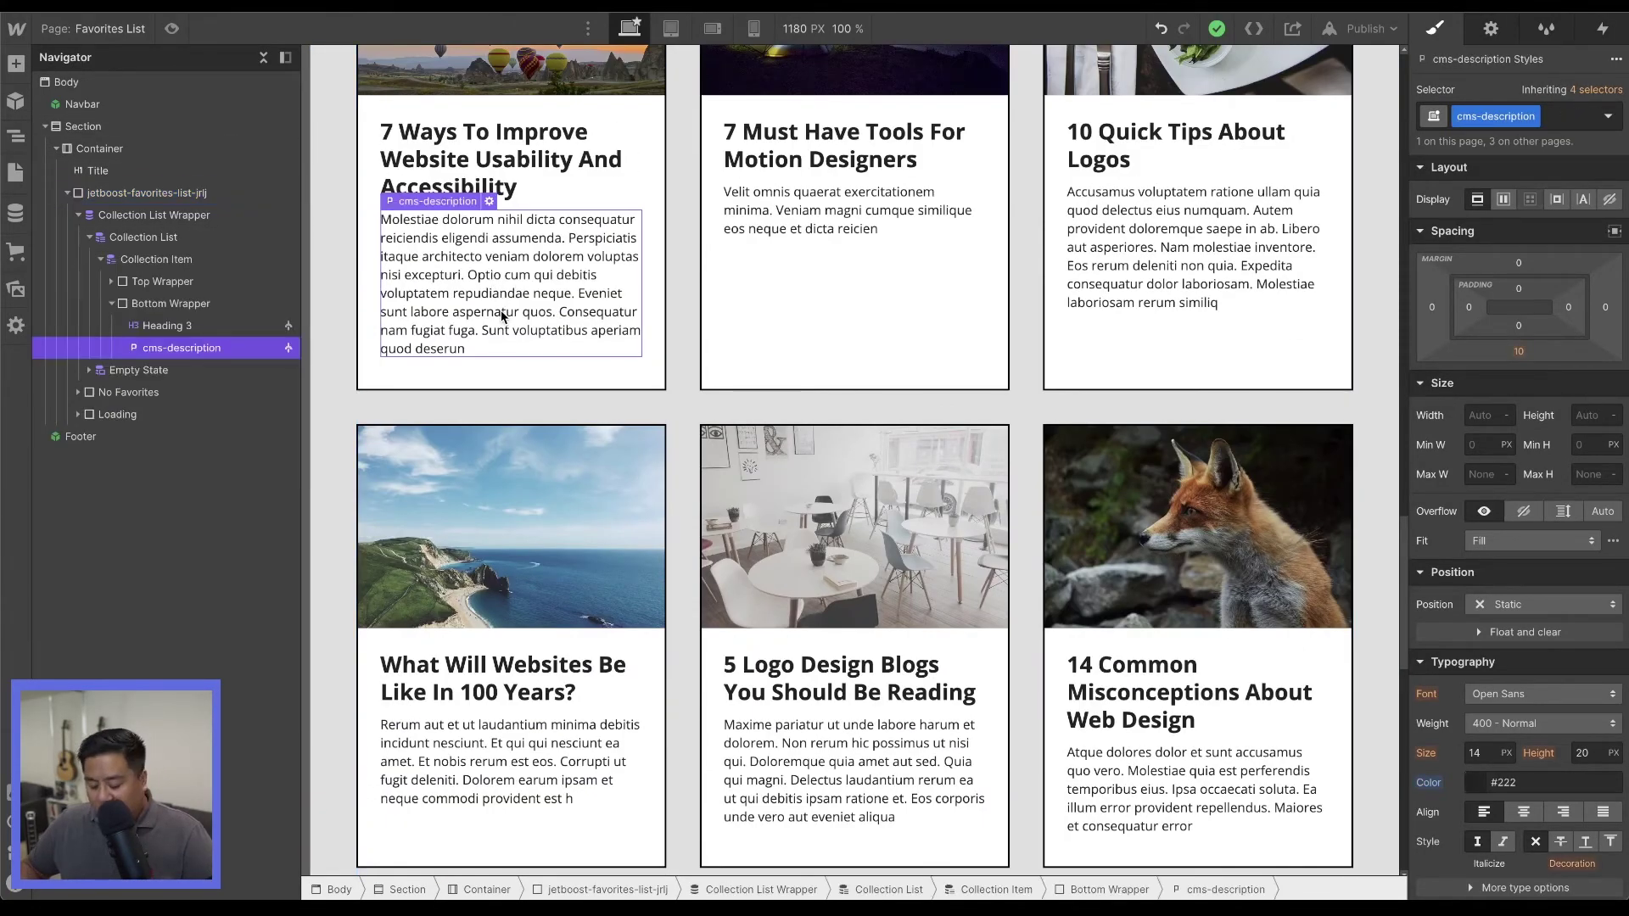
{"action": "key", "text": "ctrl+e"}
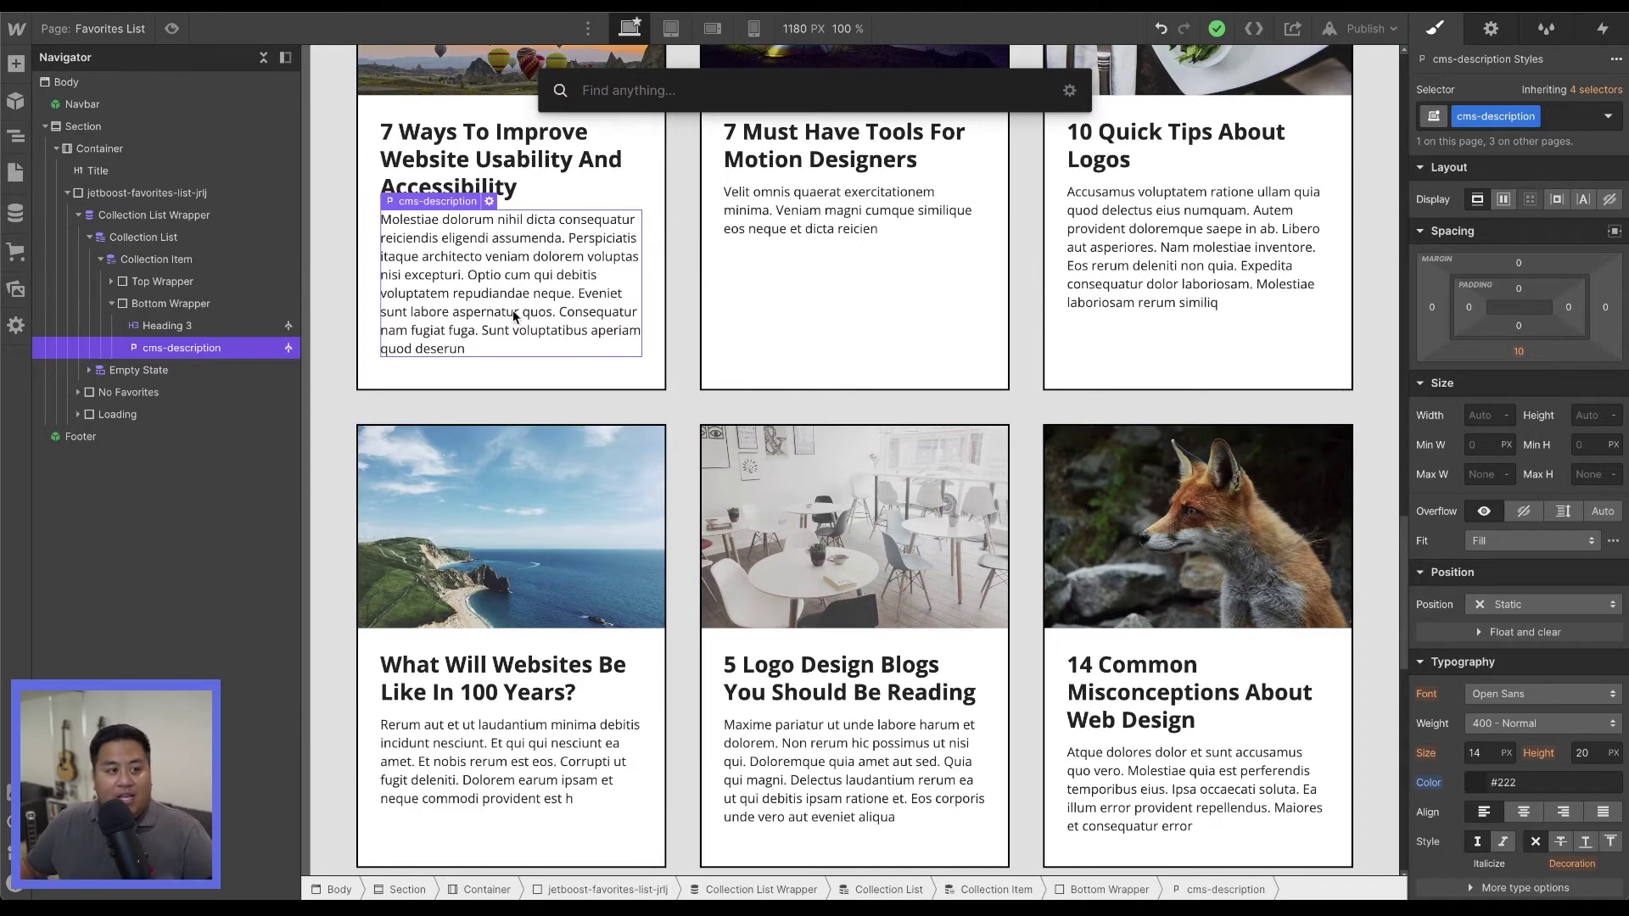
{"action": "key", "text": "Escape"}
{"action": "key", "text": "ctrl+e"}
{"action": "type", "text": "em"}
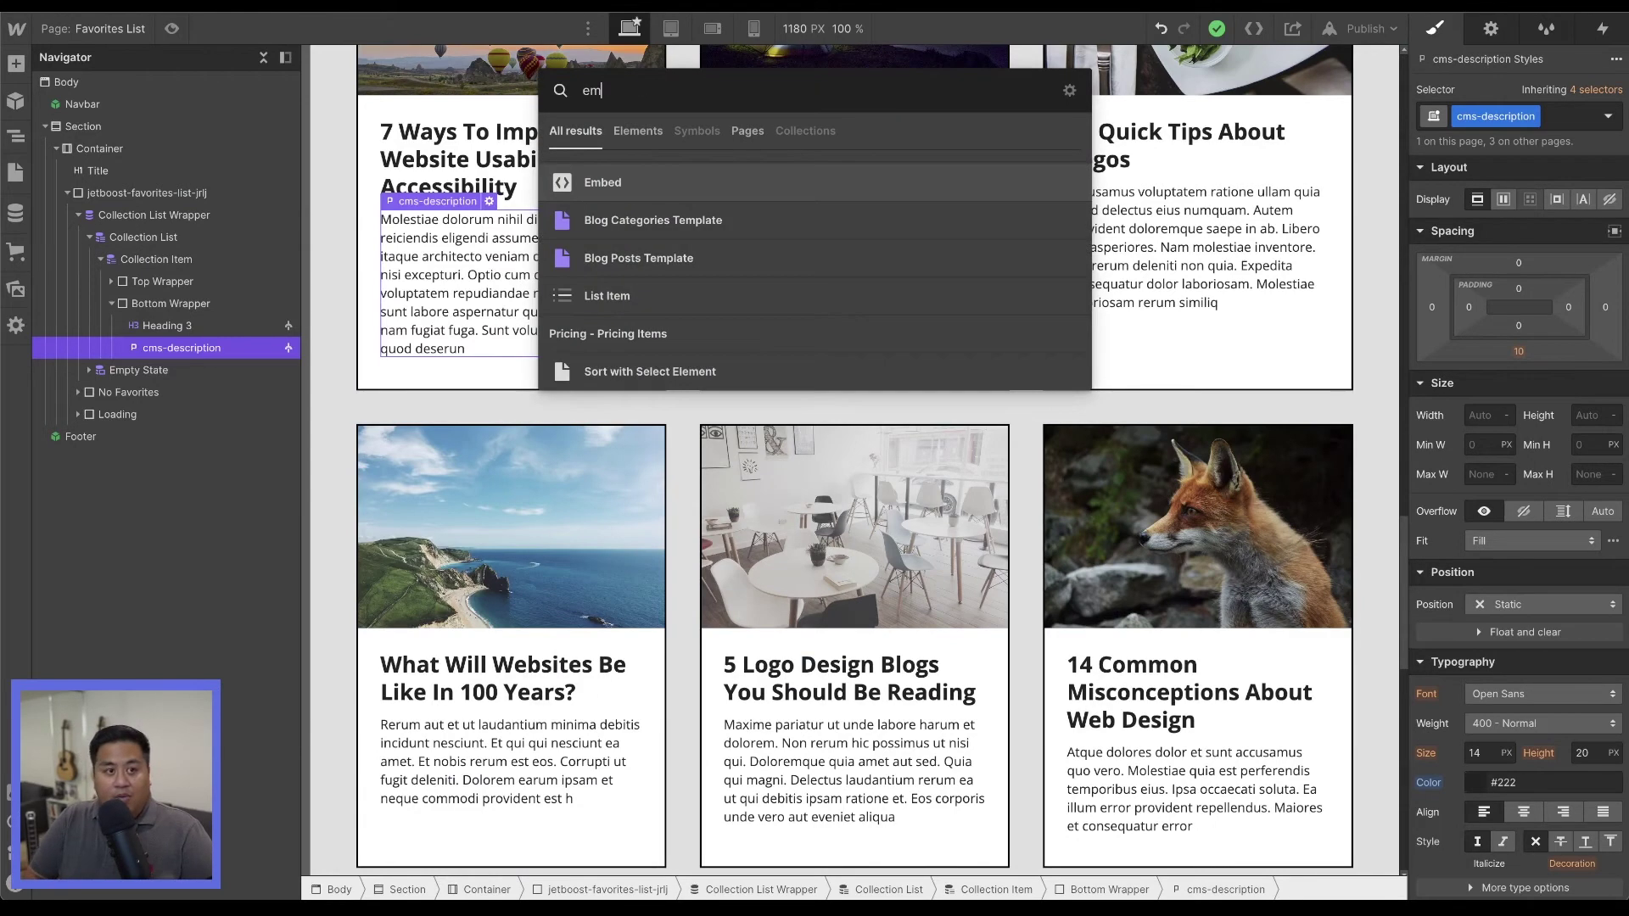
{"action": "key", "text": "Return"}
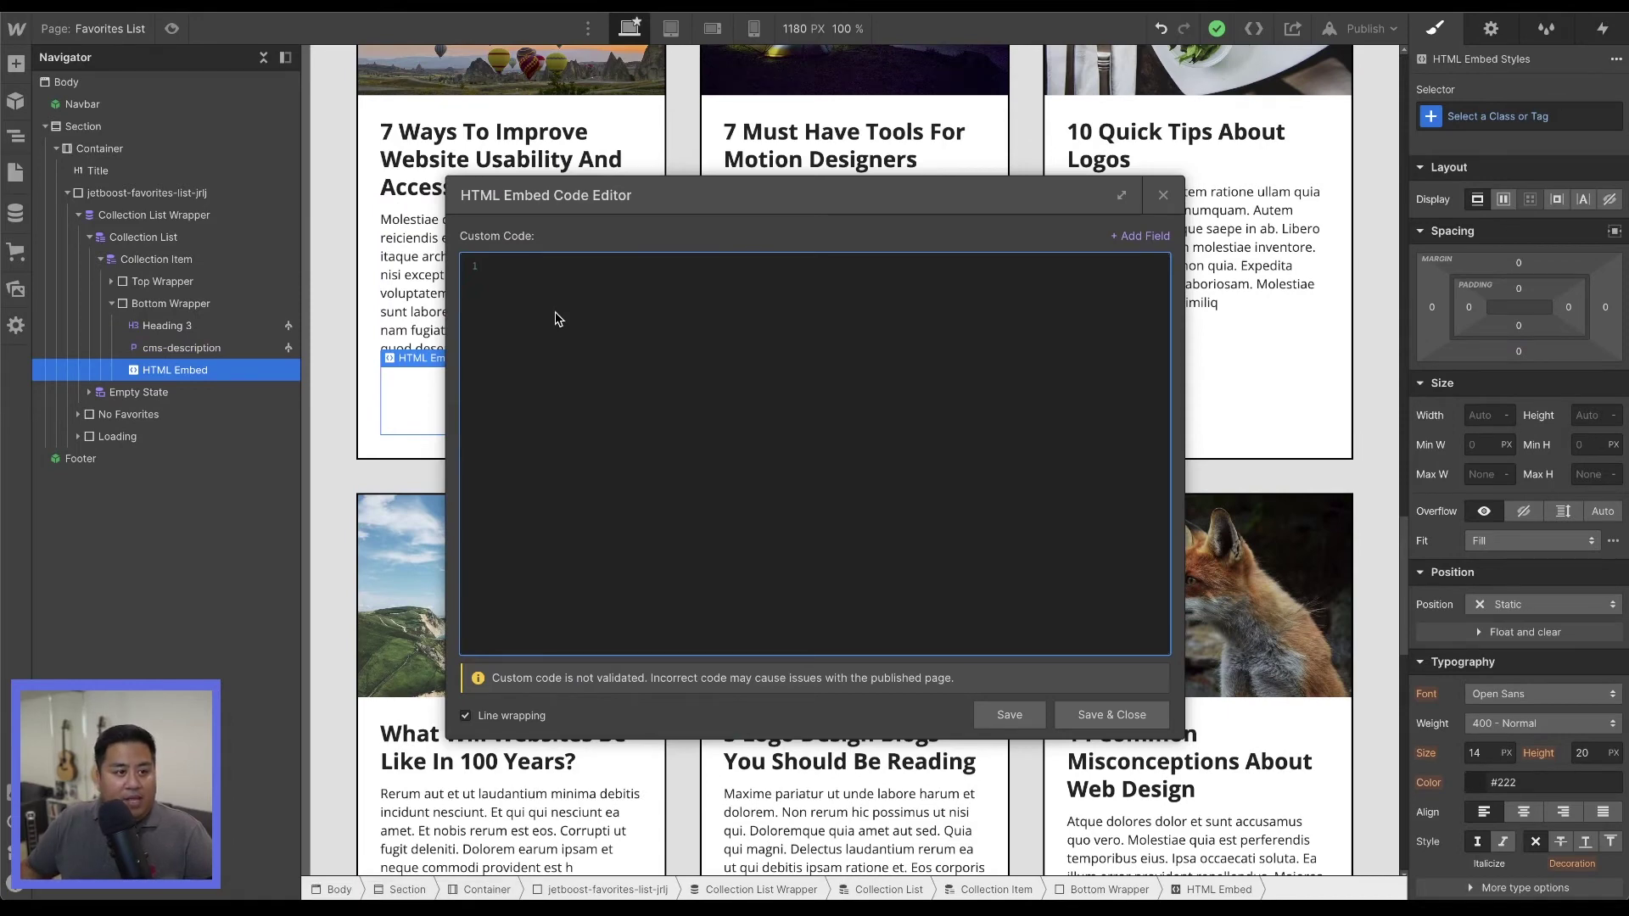
Paste the code into the embed editor, save it, and return to Jetboost's setup steps.
{"action": "key", "text": "ctrl+v"}
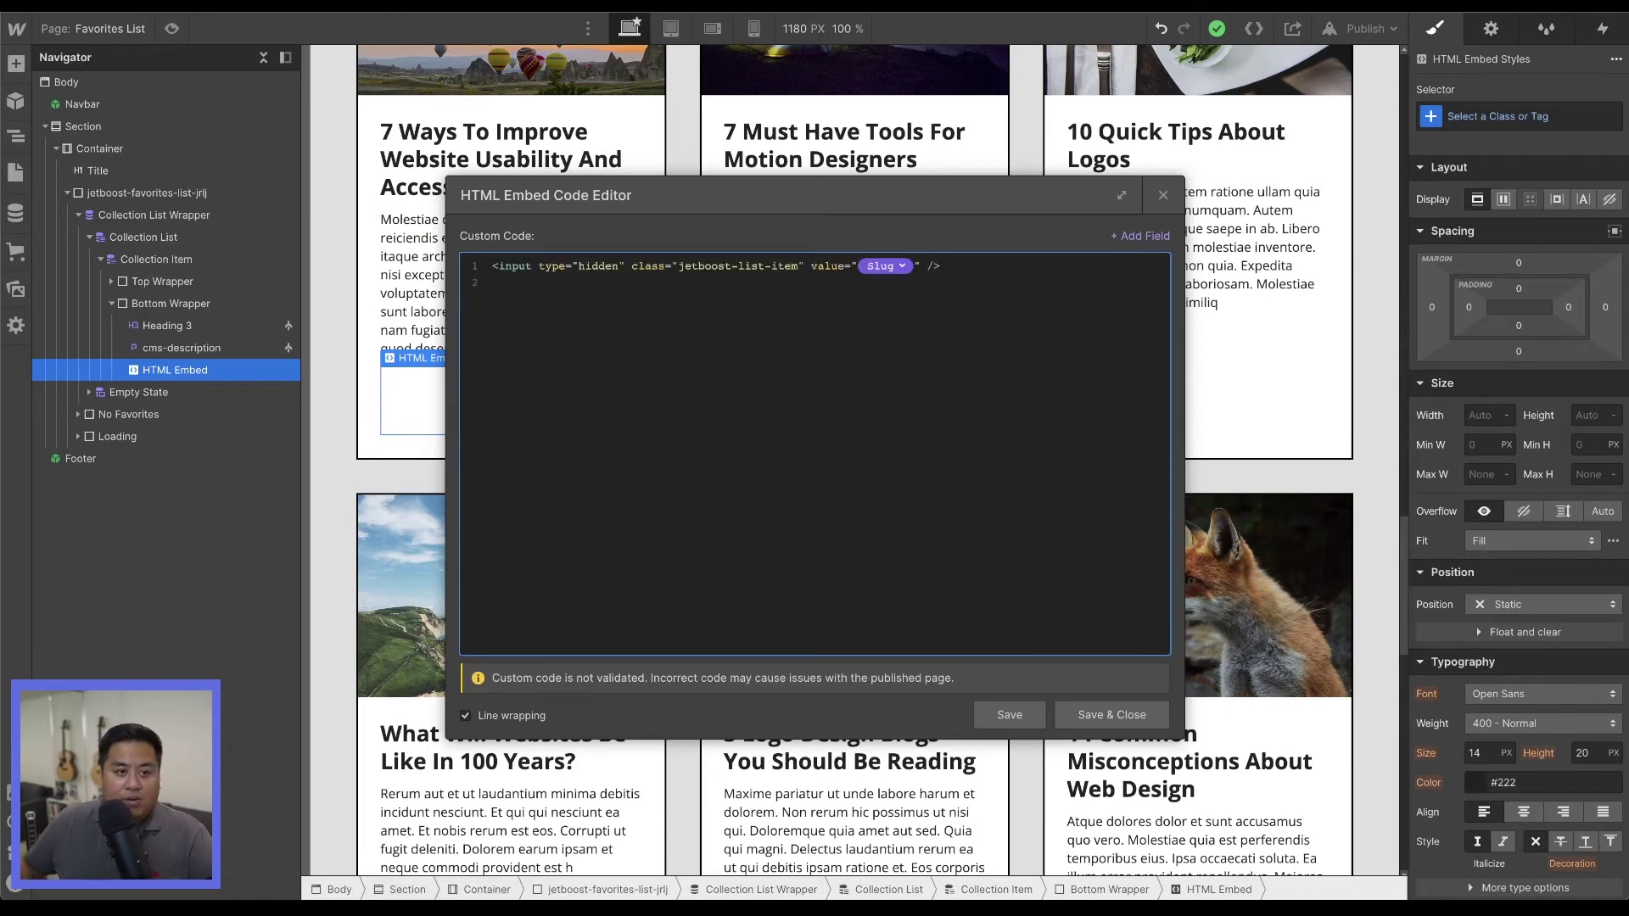
{"action": "left_click", "coordinate": [1140, 718]}
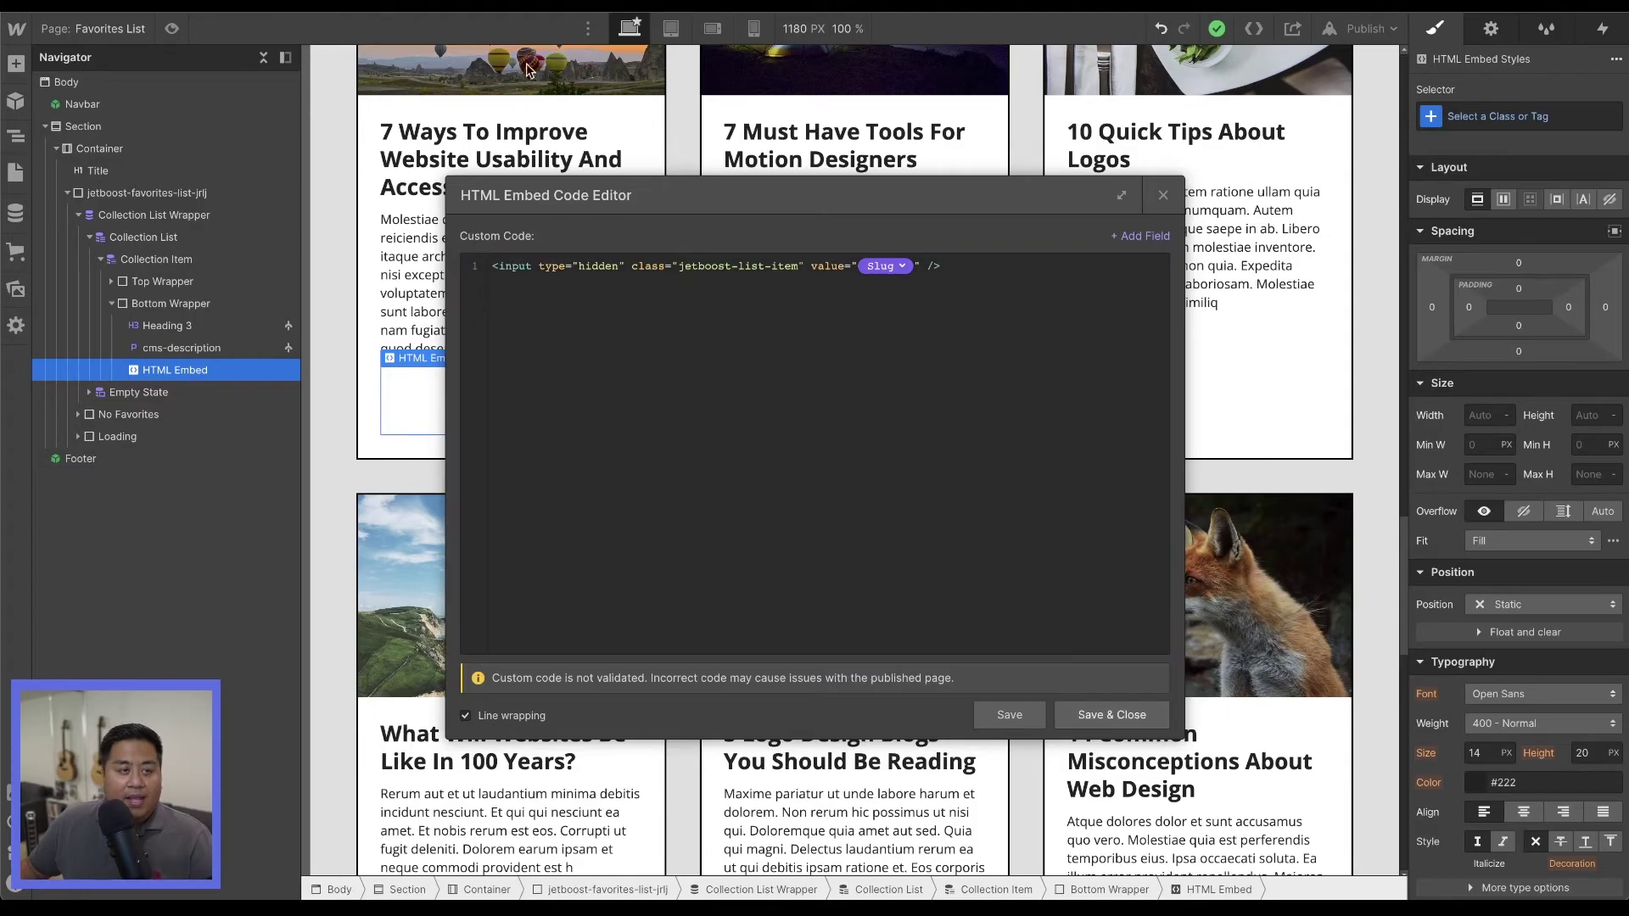
{"action": "key", "text": "alt+Tab"}
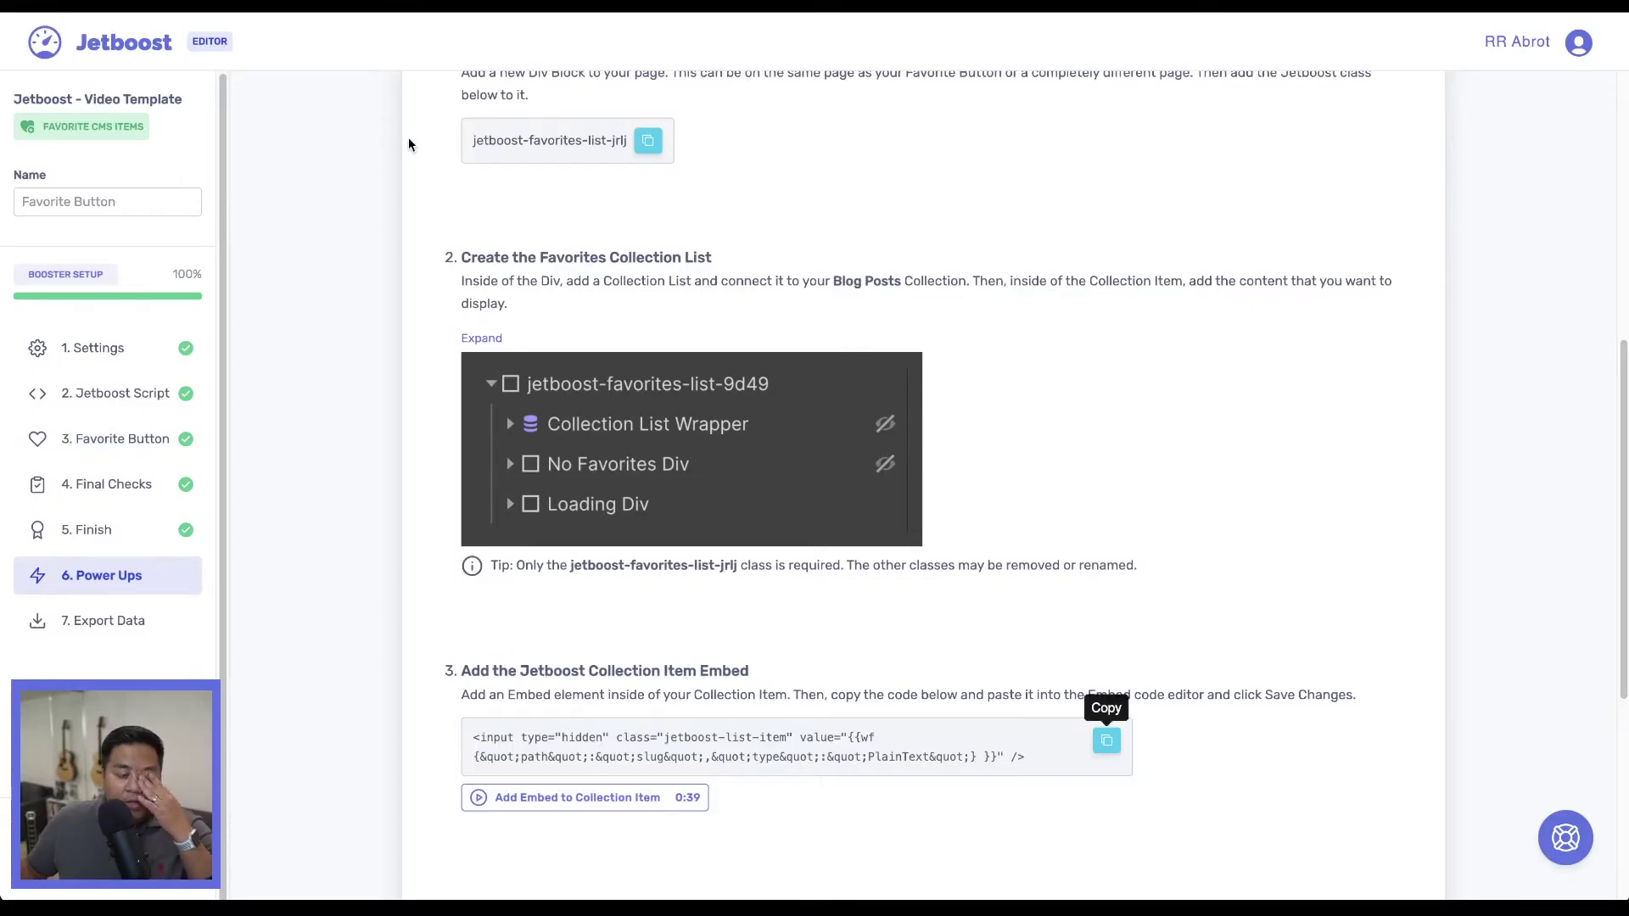
{"action": "scroll", "coordinate": [546, 533], "scroll_direction": "down", "scroll_amount": 6}
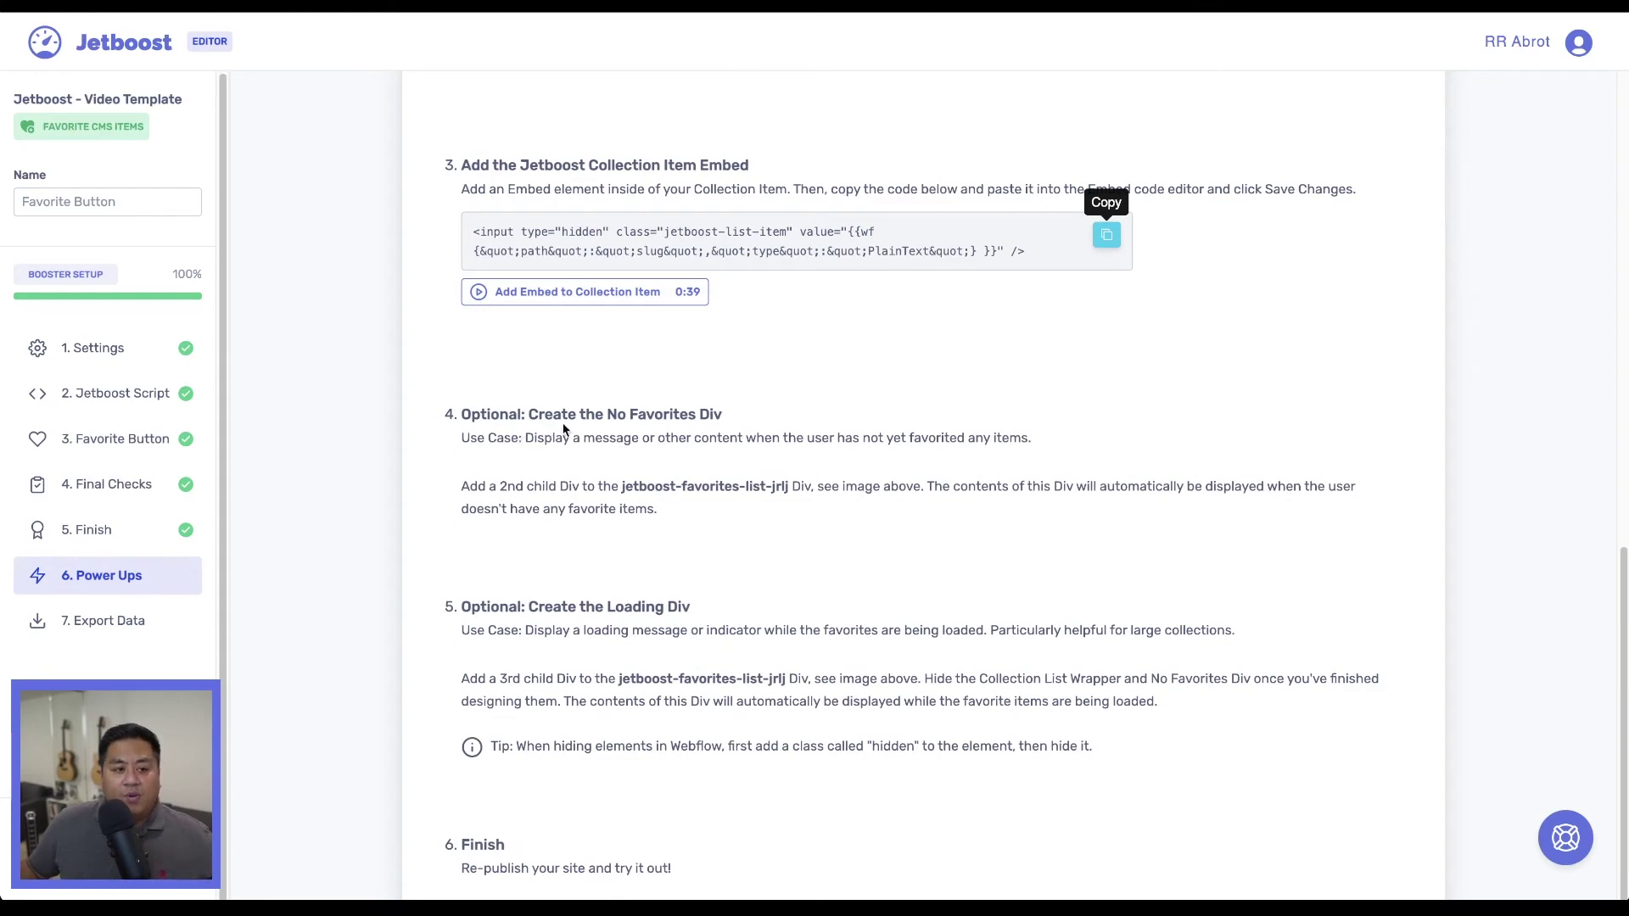
Check the No Favorites and Loading blocks, then select the collapsed Collection List Wrapper.
{"action": "key", "text": "alt+Tab"}
{"action": "scroll", "coordinate": [443, 660], "scroll_direction": "down", "scroll_amount": 10}
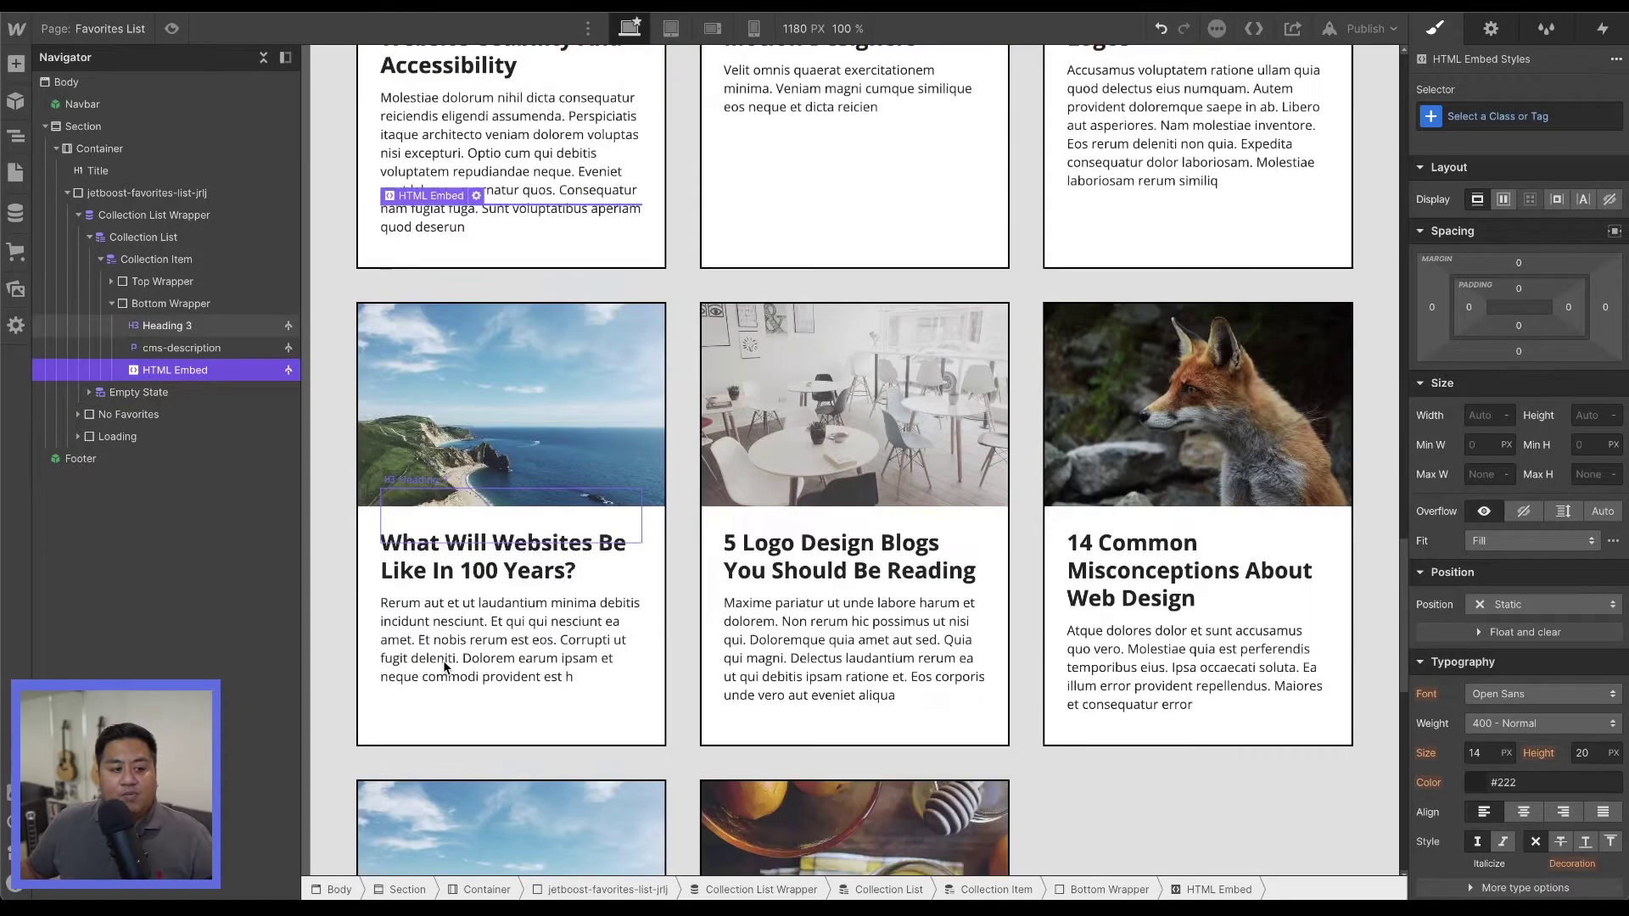
{"action": "left_click", "coordinate": [617, 362]}
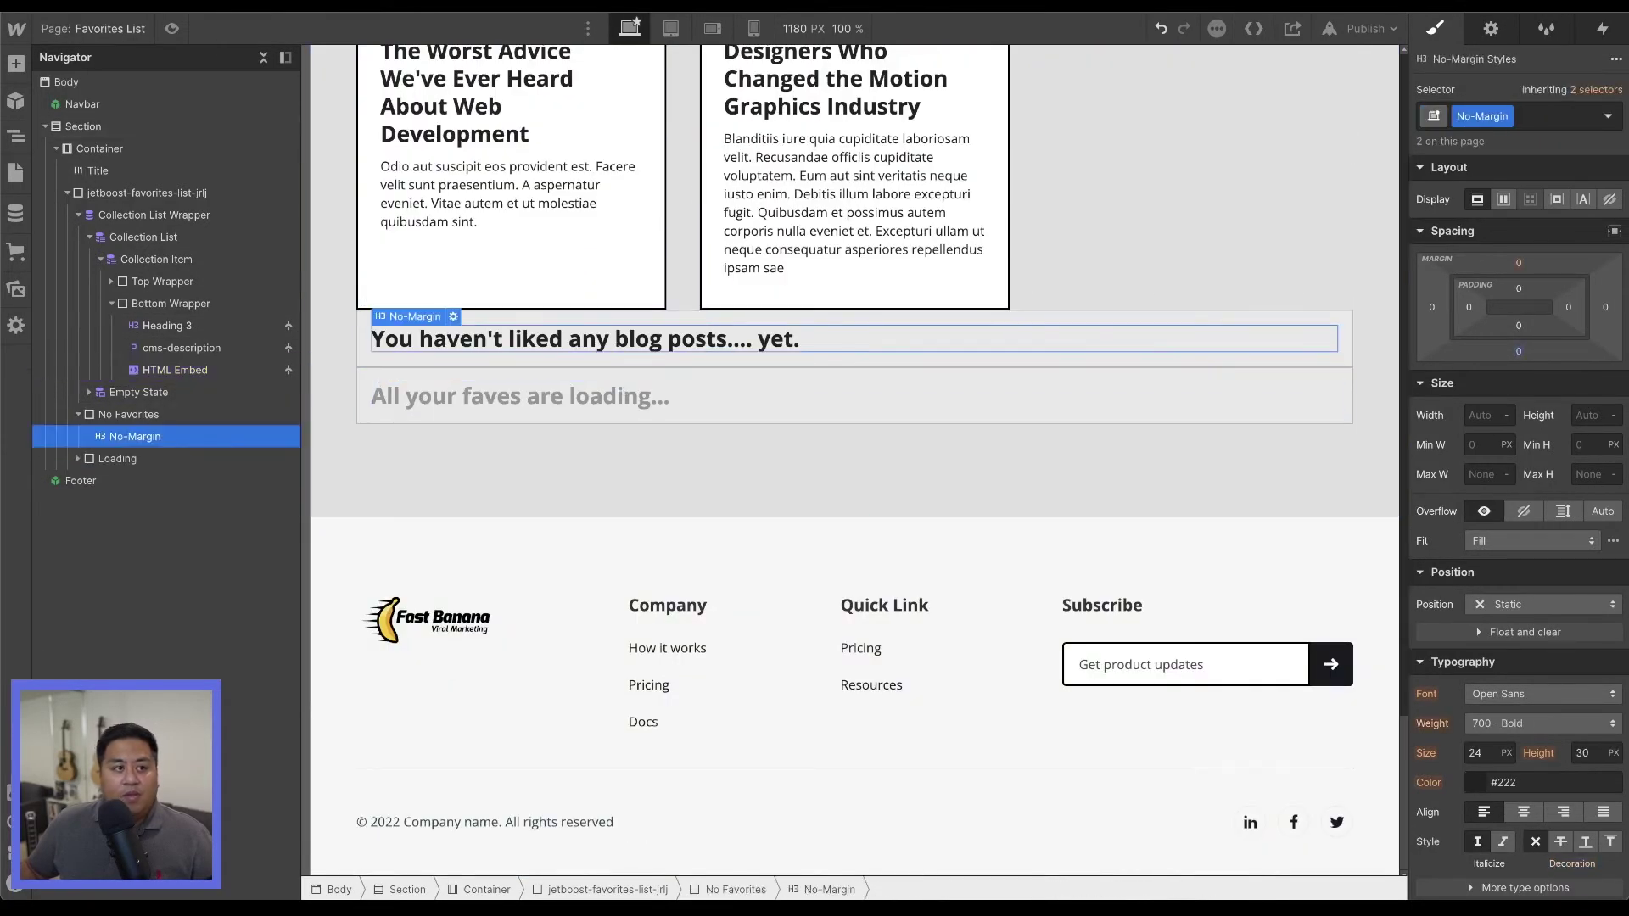
{"action": "key", "text": "alt+Tab"}
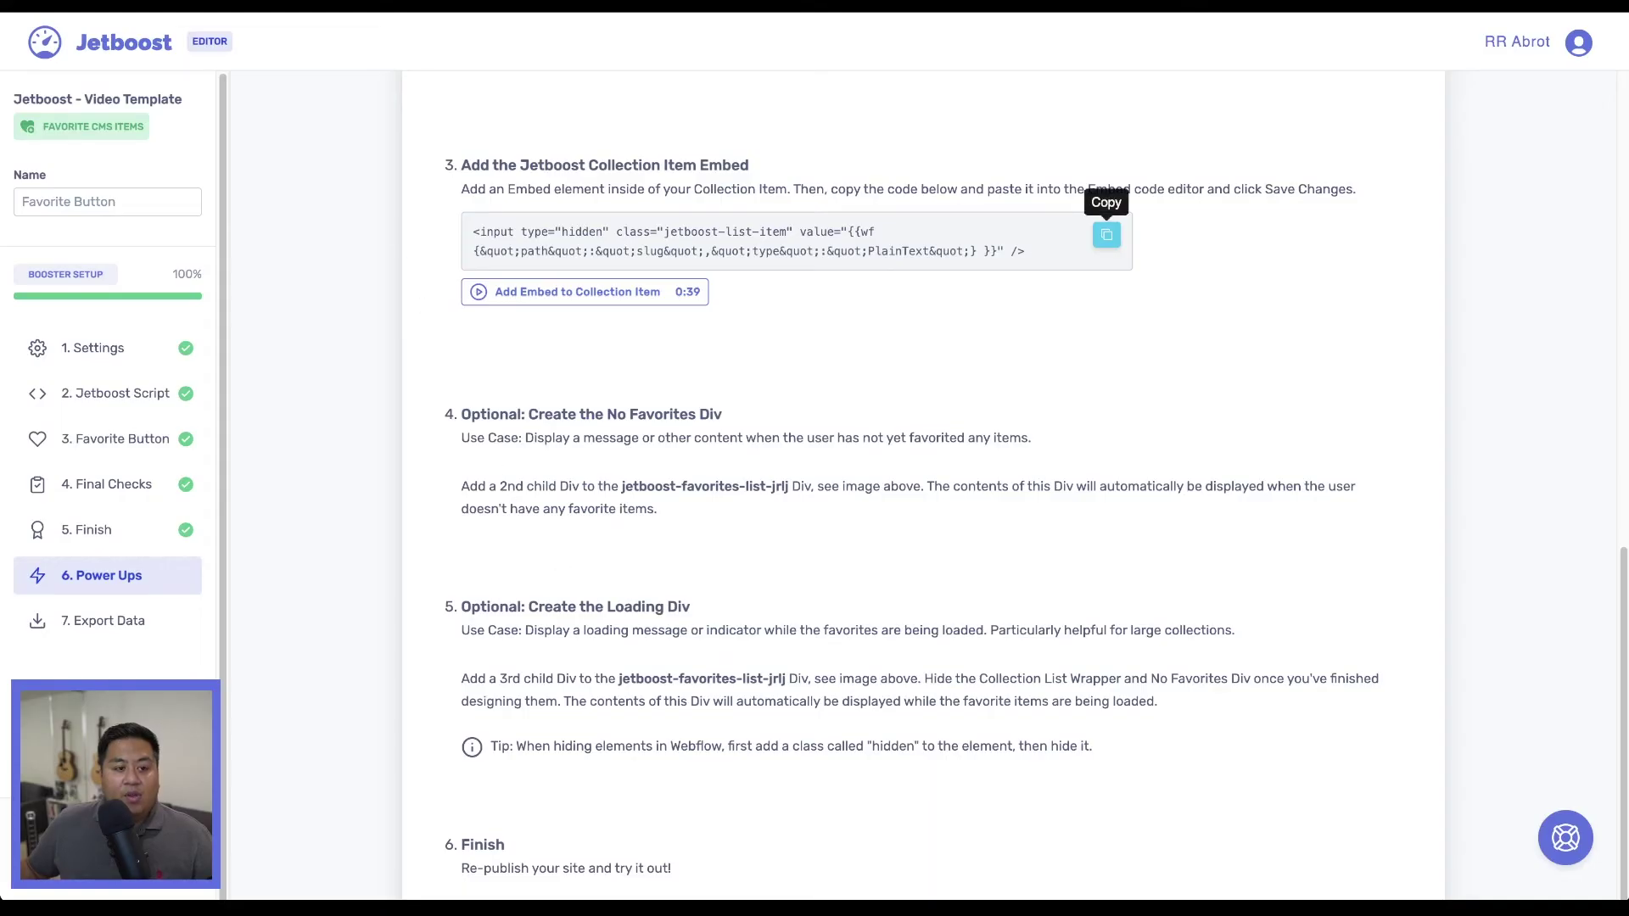
{"action": "key", "text": "alt+Tab"}
{"action": "left_click", "coordinate": [581, 415]}
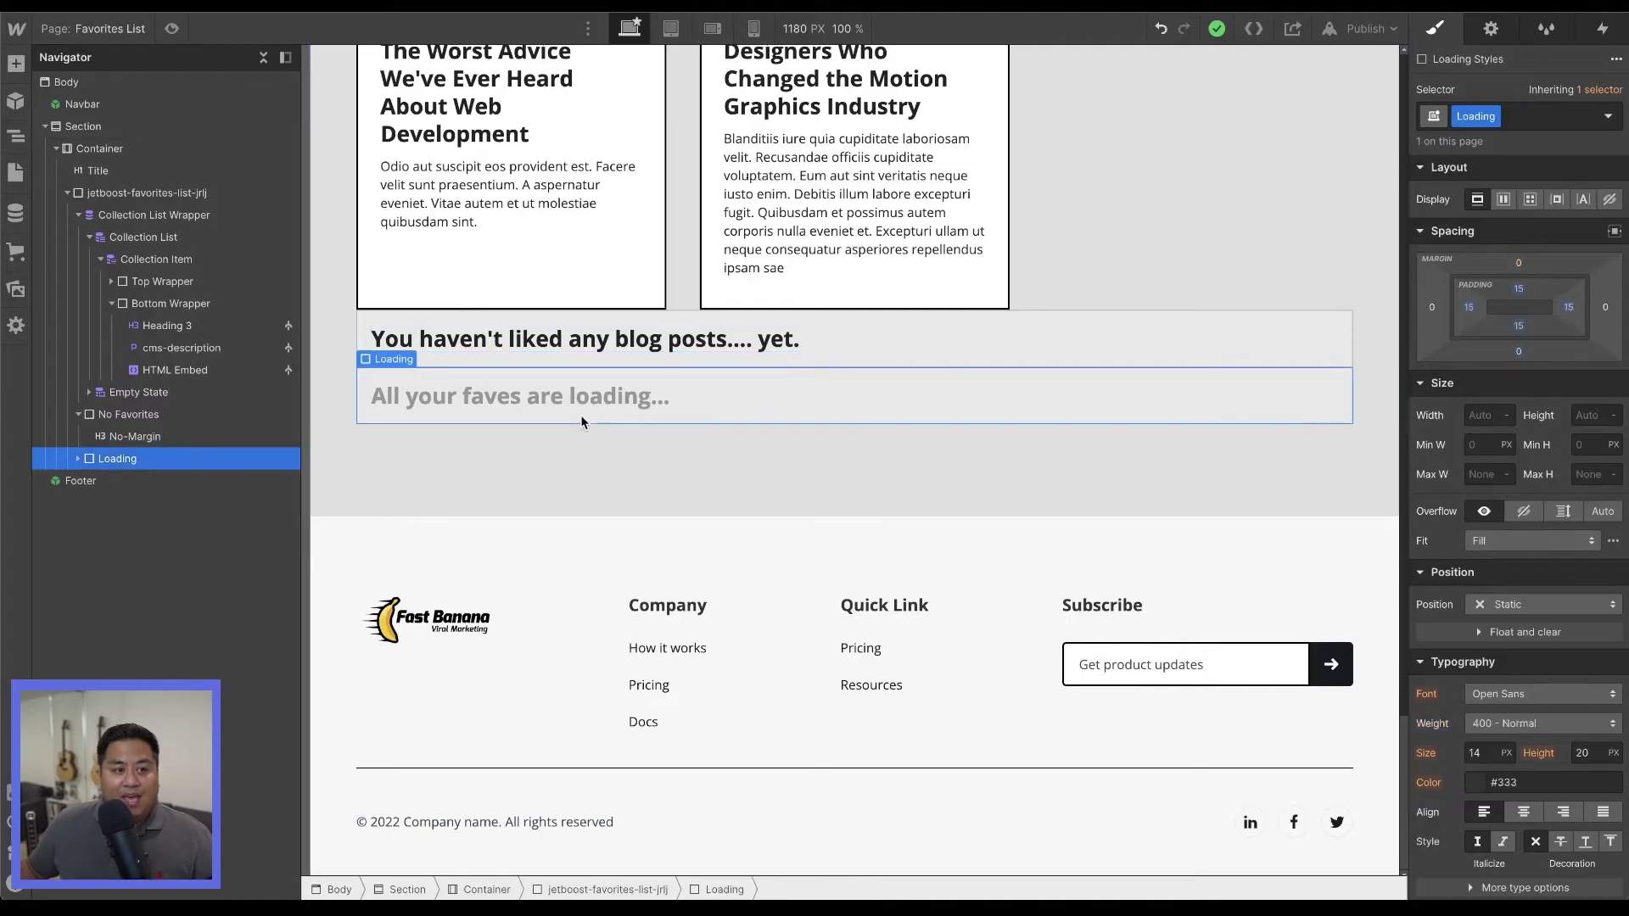
{"action": "left_click", "coordinate": [80, 217]}
{"action": "left_click", "coordinate": [119, 218]}
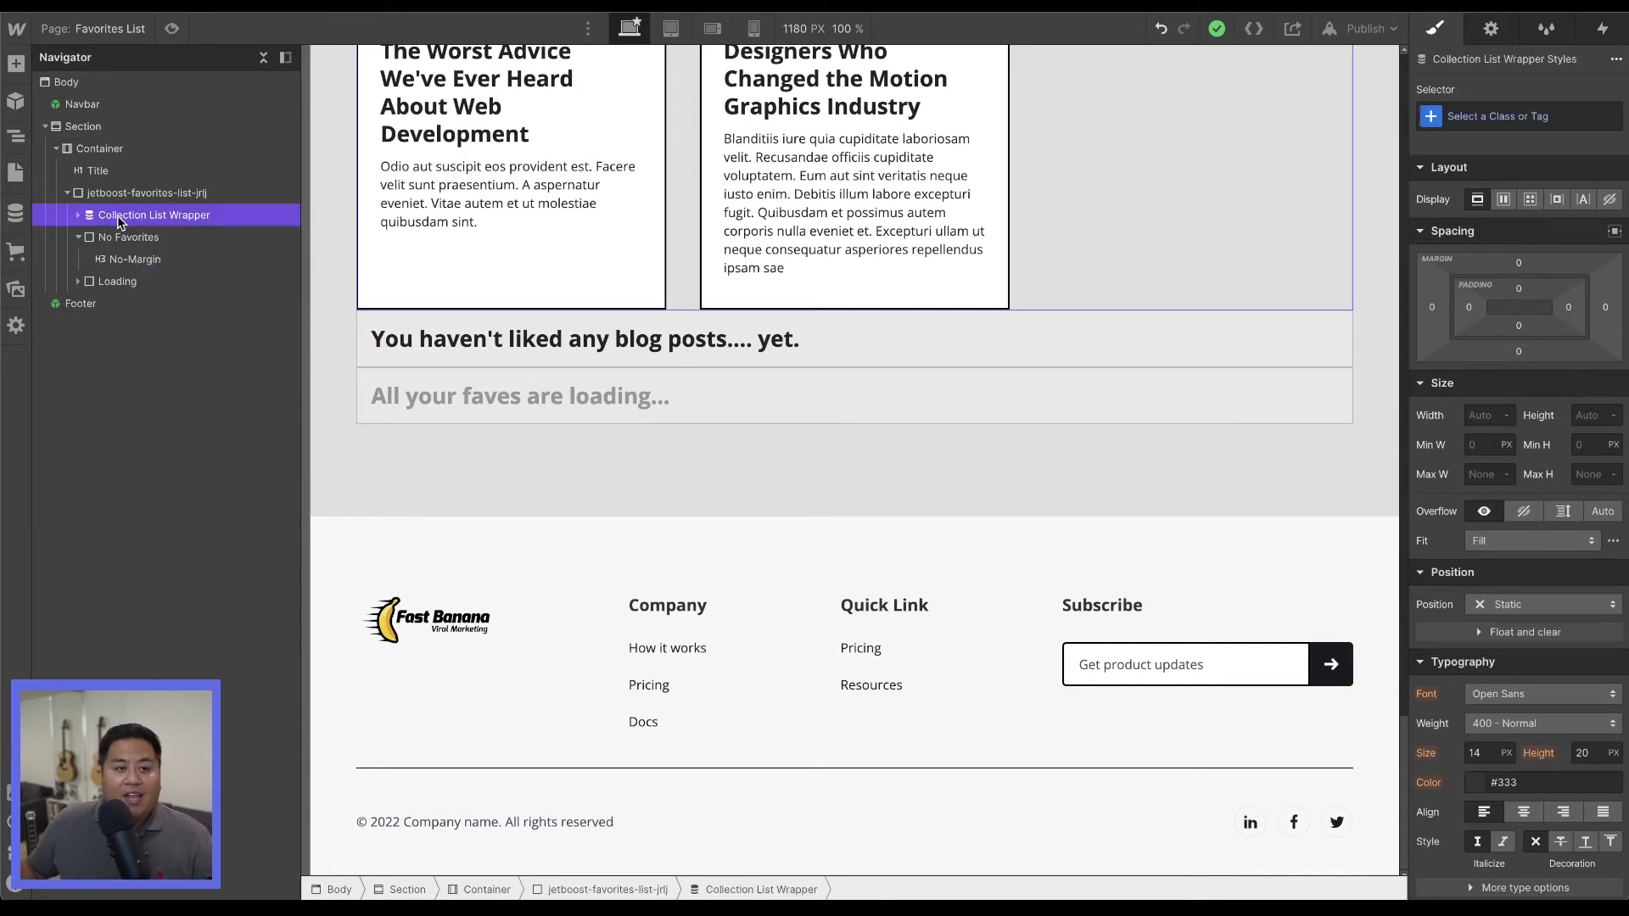
Give the Collection List Wrapper a new 'hide' class with Display set to none.
{"action": "left_click", "coordinate": [1480, 119]}
{"action": "type", "text": "hide"}
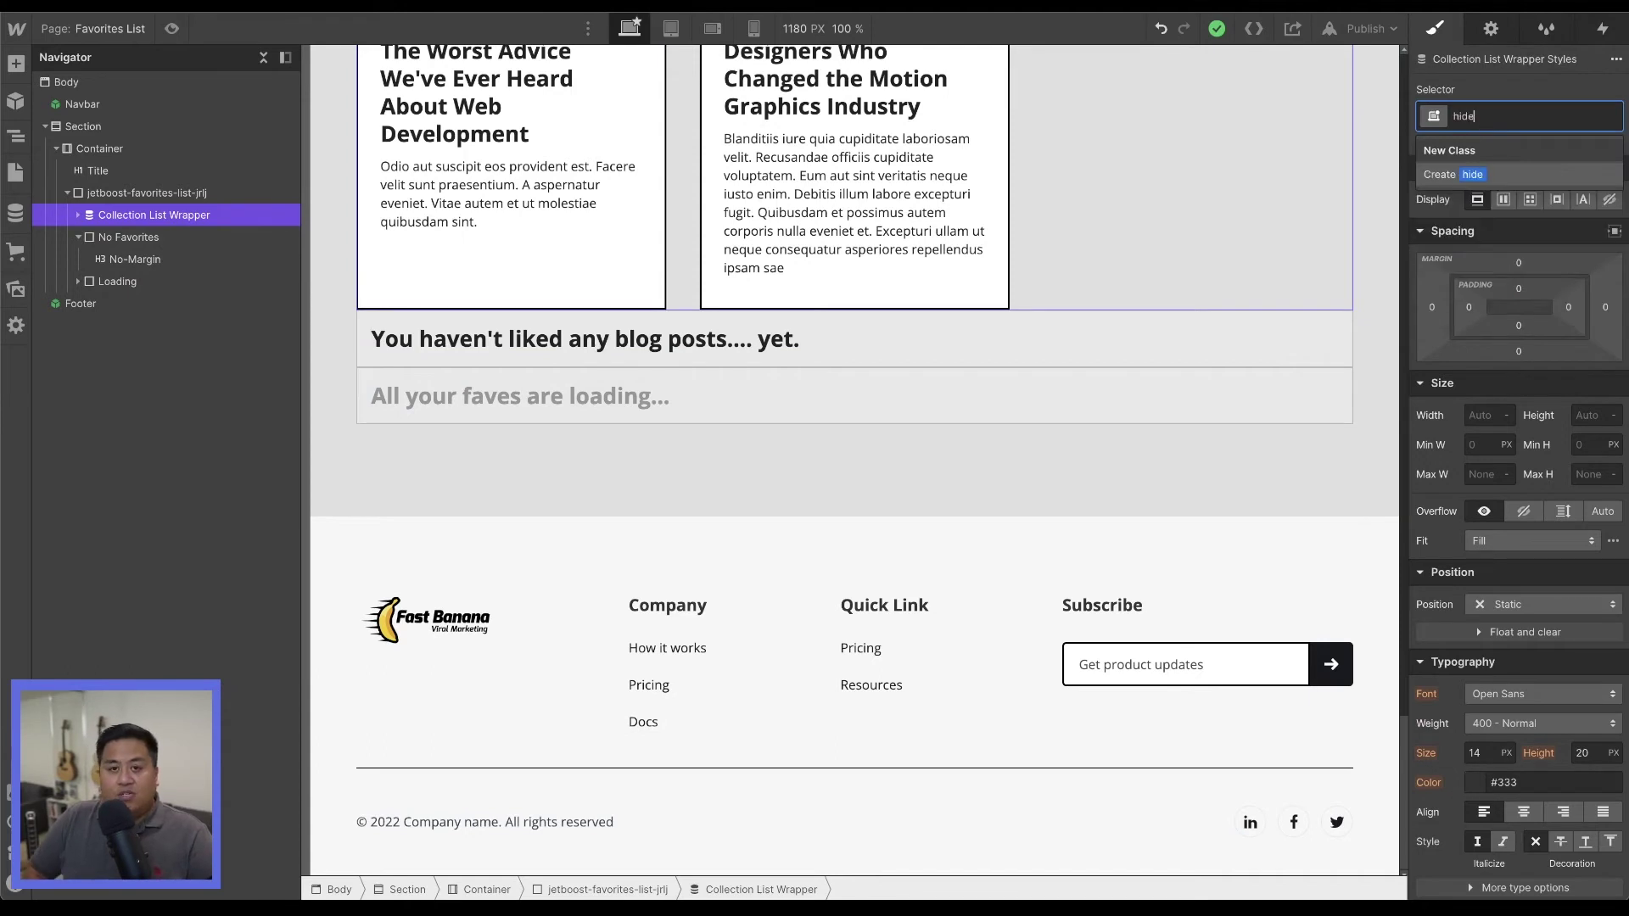
{"action": "key", "text": "Return"}
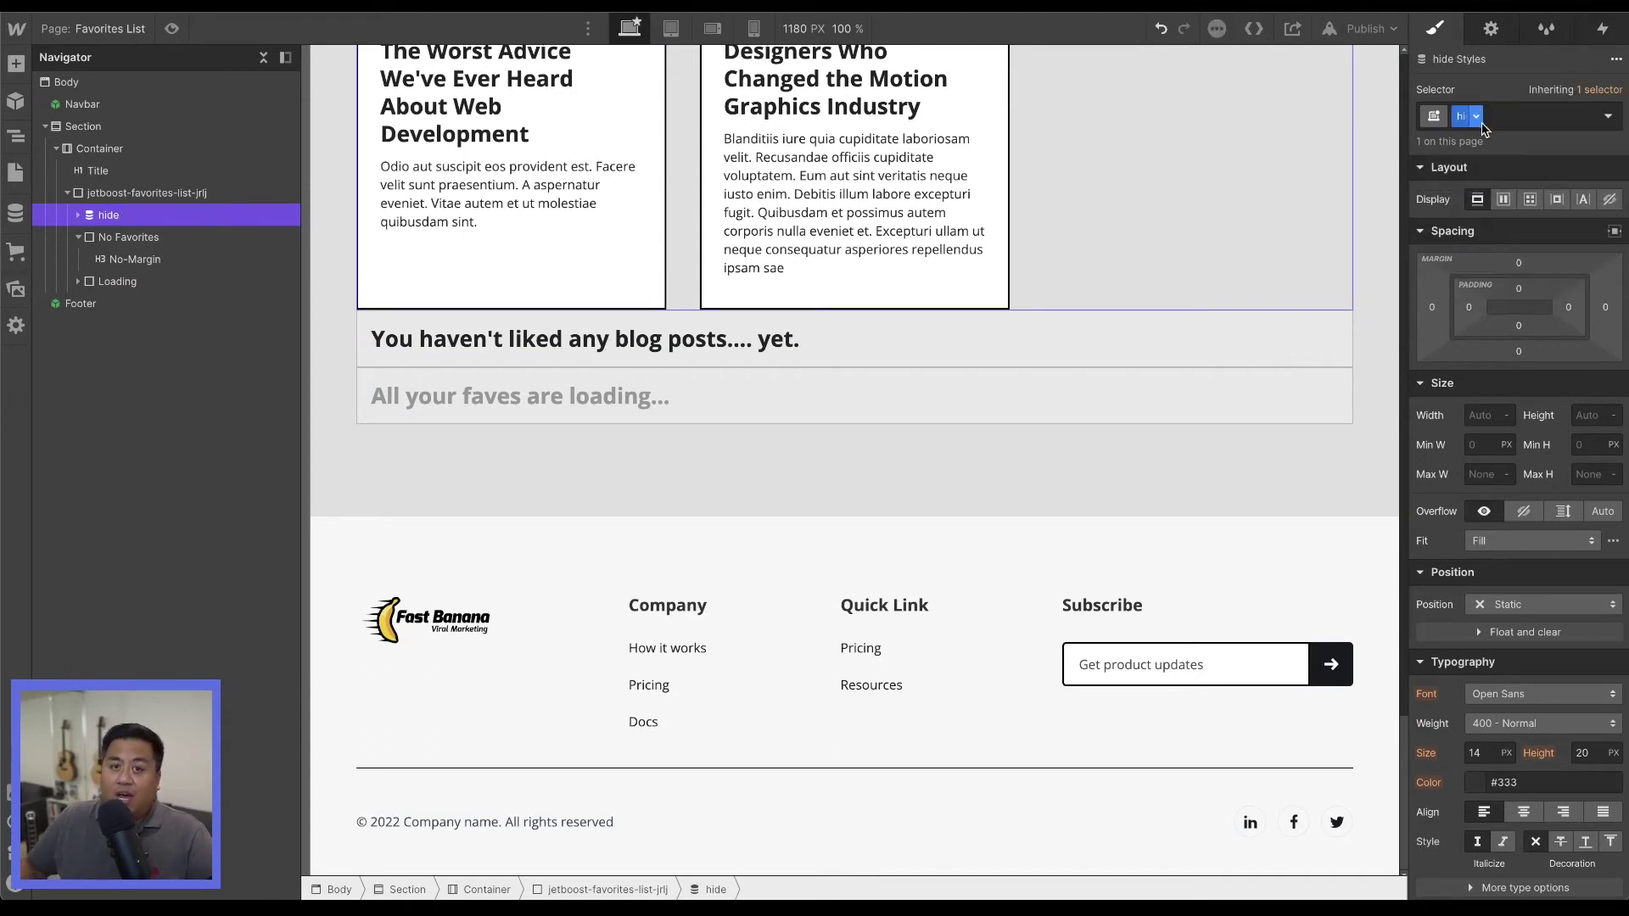
{"action": "left_click", "coordinate": [1610, 200]}
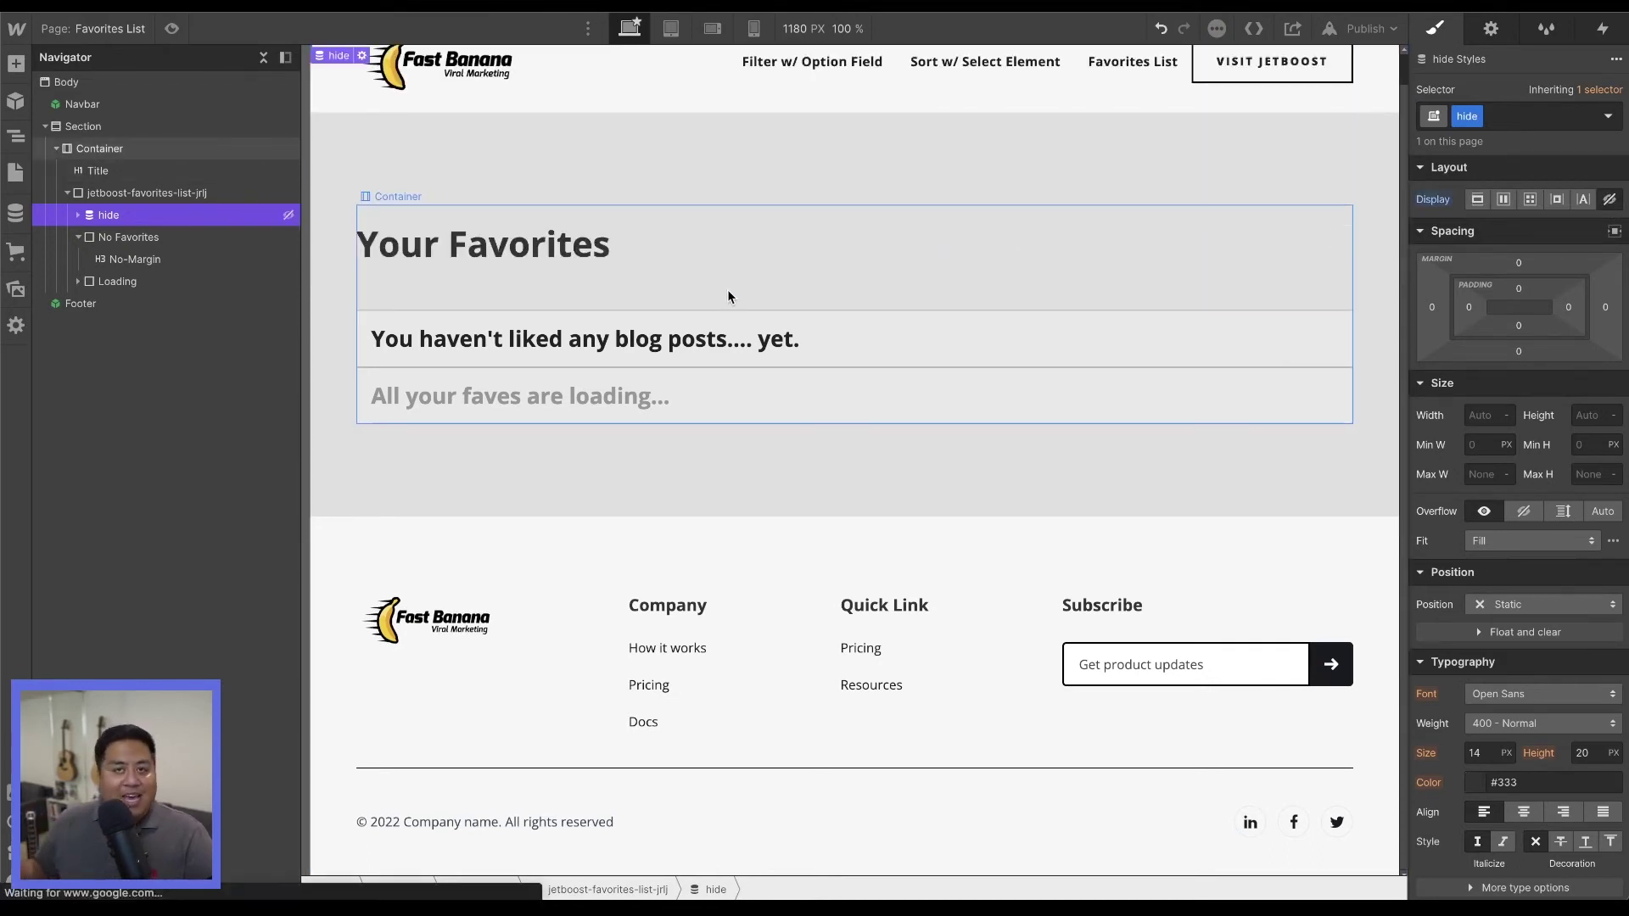
Set the No Favorites block's Display to none as well.
{"action": "left_click", "coordinate": [177, 235]}
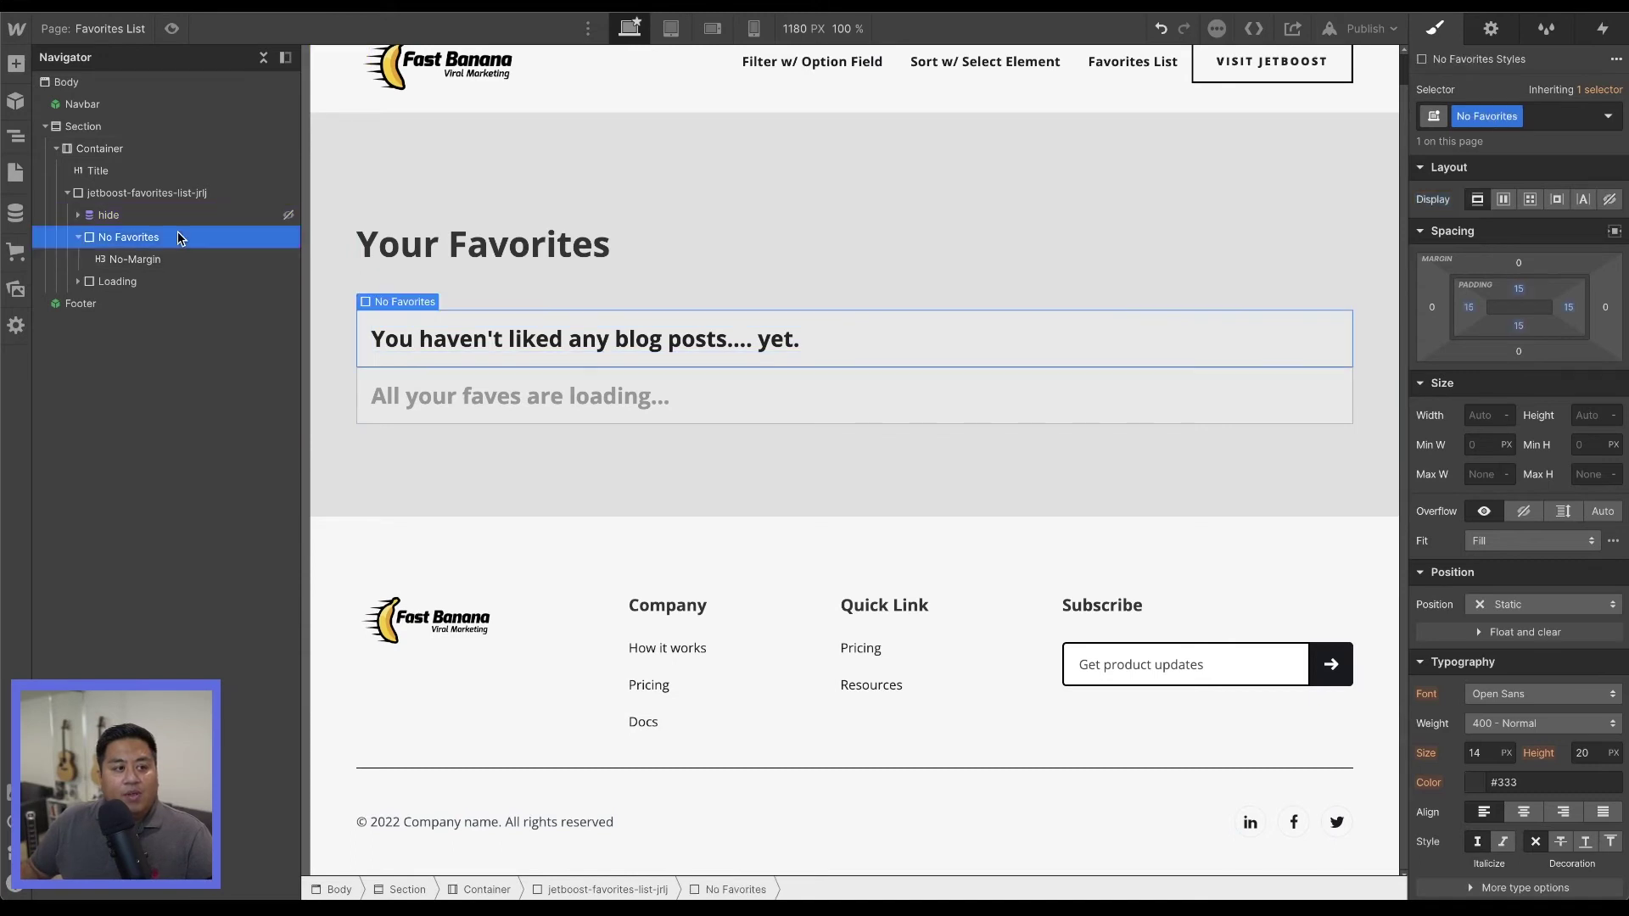
{"action": "left_click", "coordinate": [1610, 200]}
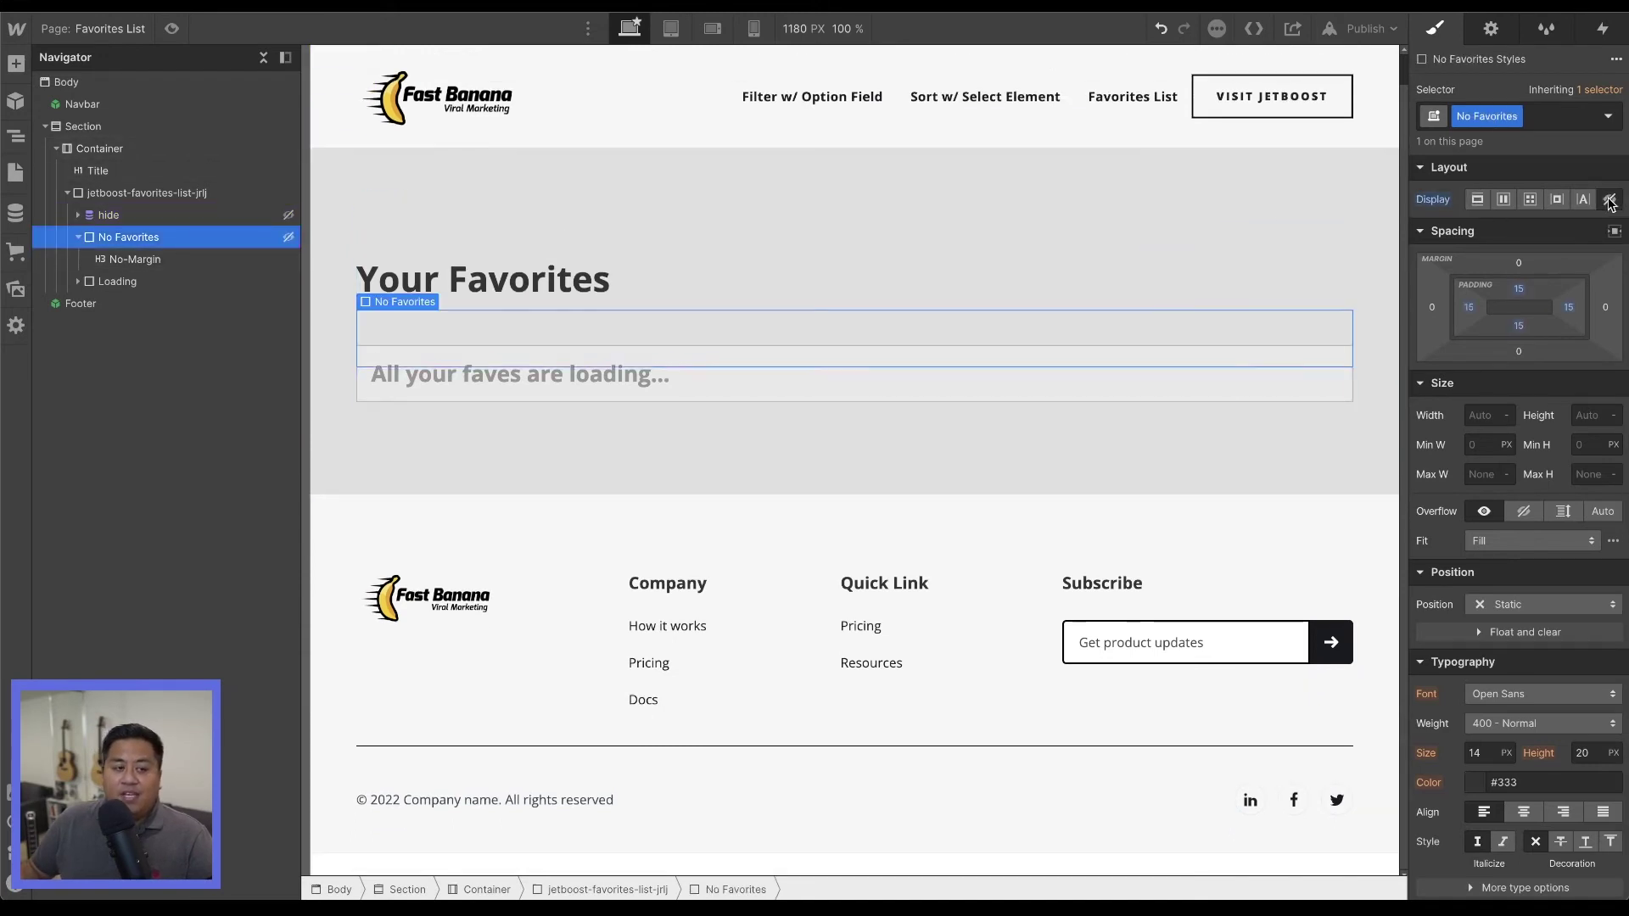
{"action": "left_click", "coordinate": [1368, 29]}
Publish the site to the selected domain and open the live site.
{"action": "left_click", "coordinate": [1311, 297]}
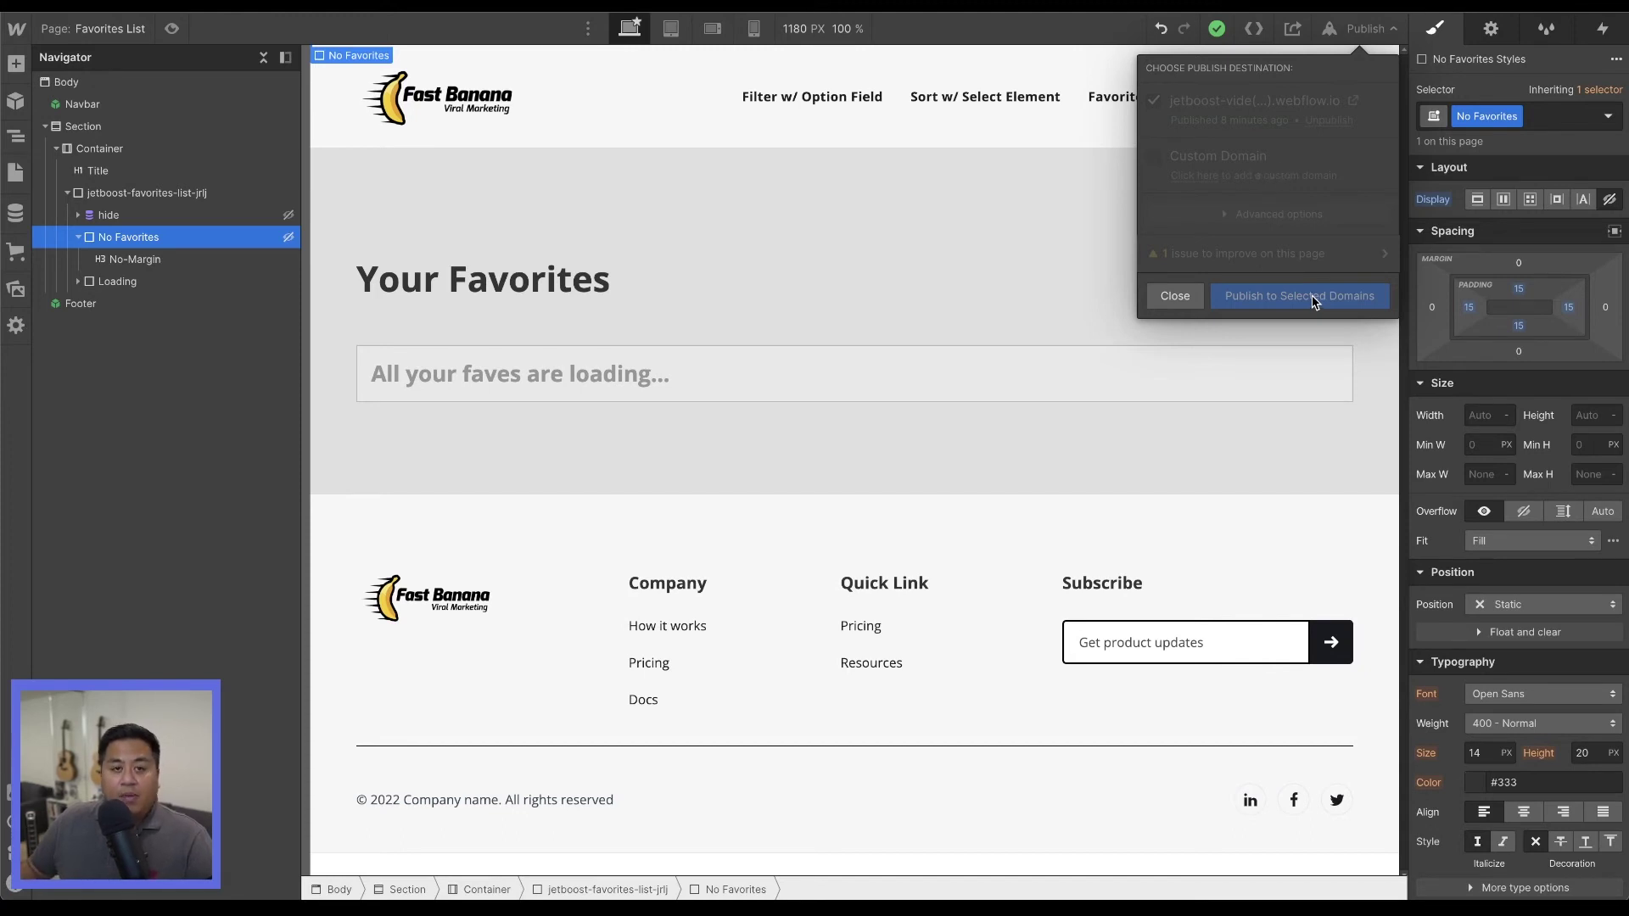
{"action": "left_click", "coordinate": [1354, 100]}
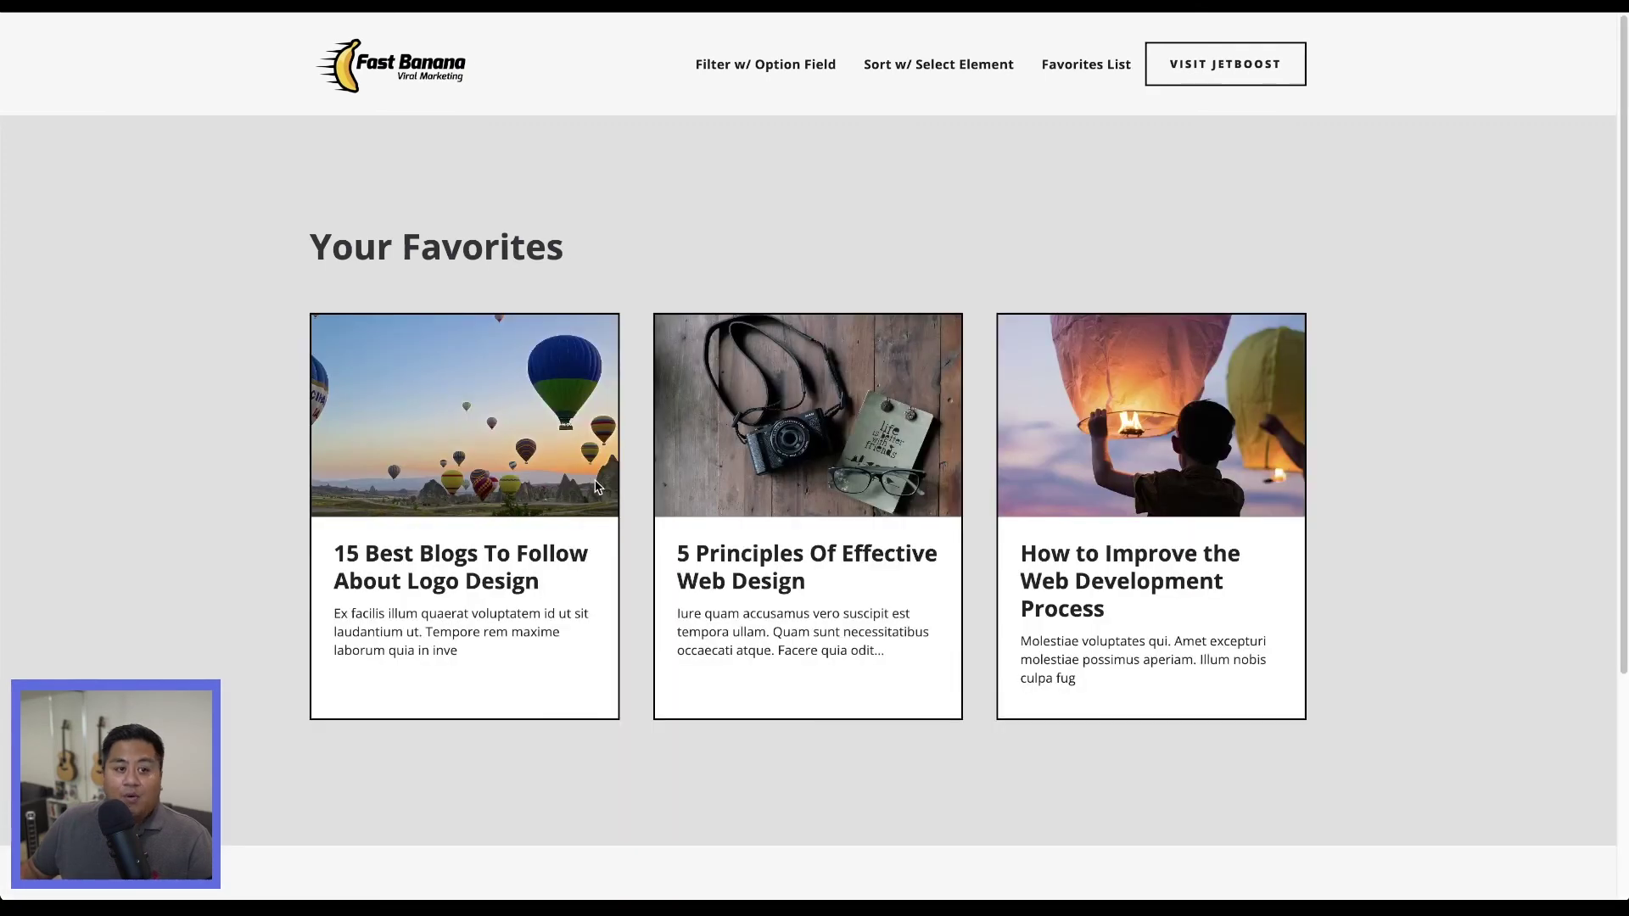
Unlike the first three blog posts on the home page, then view the Favorites List page.
{"action": "left_click", "coordinate": [413, 88]}
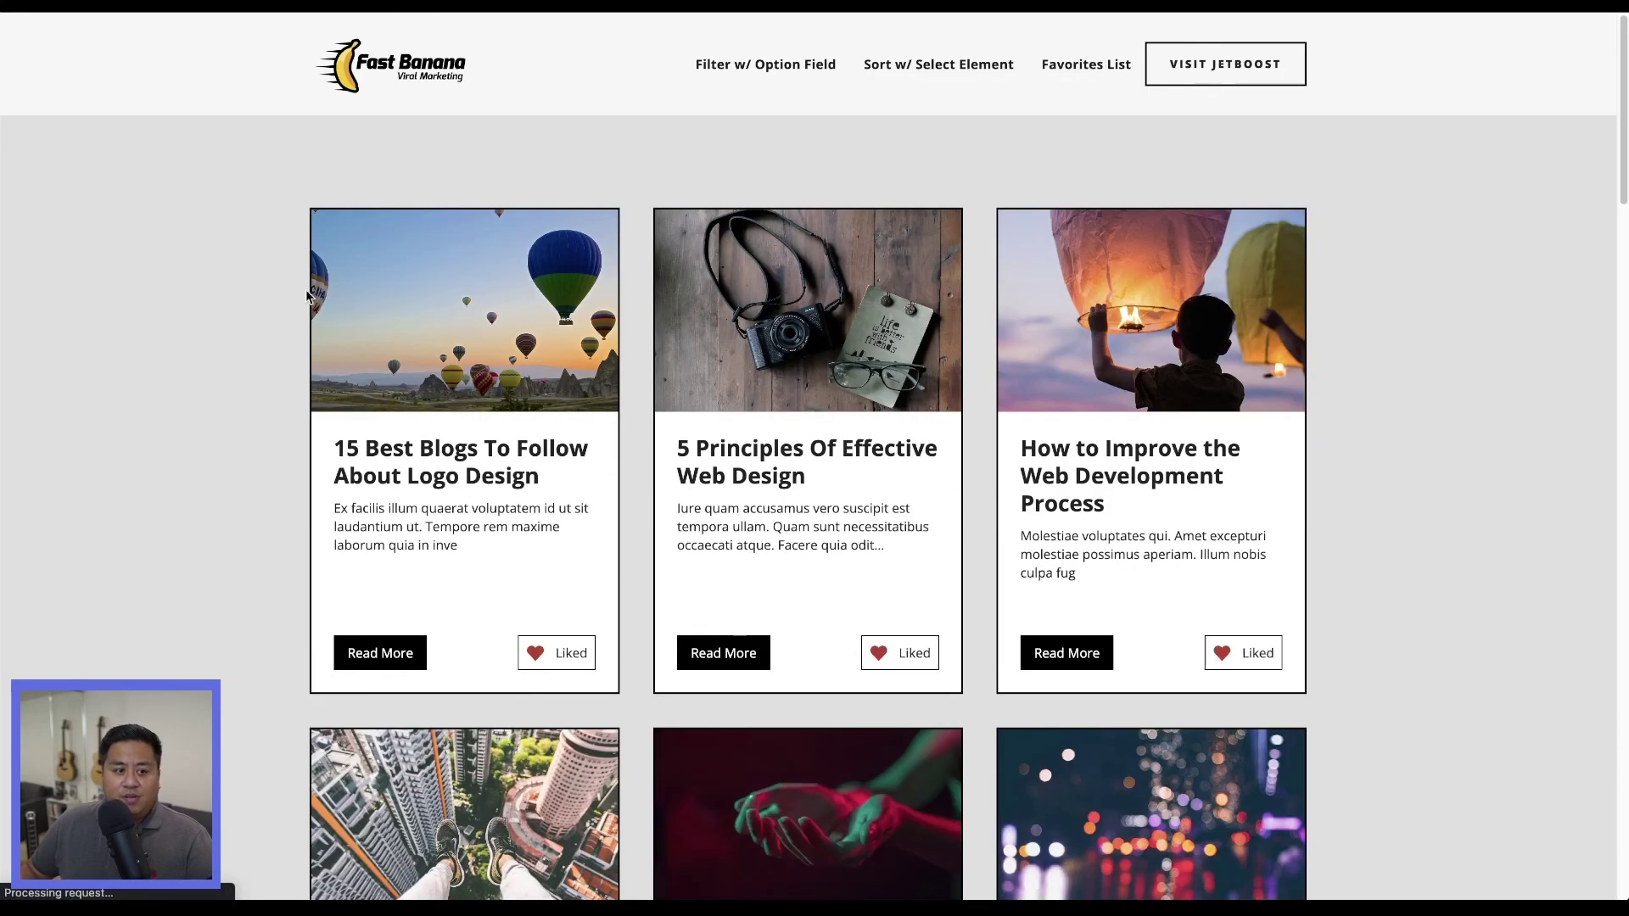
{"action": "scroll", "coordinate": [288, 342], "scroll_direction": "down", "scroll_amount": 3}
{"action": "scroll", "coordinate": [494, 272], "scroll_direction": "up", "scroll_amount": 2}
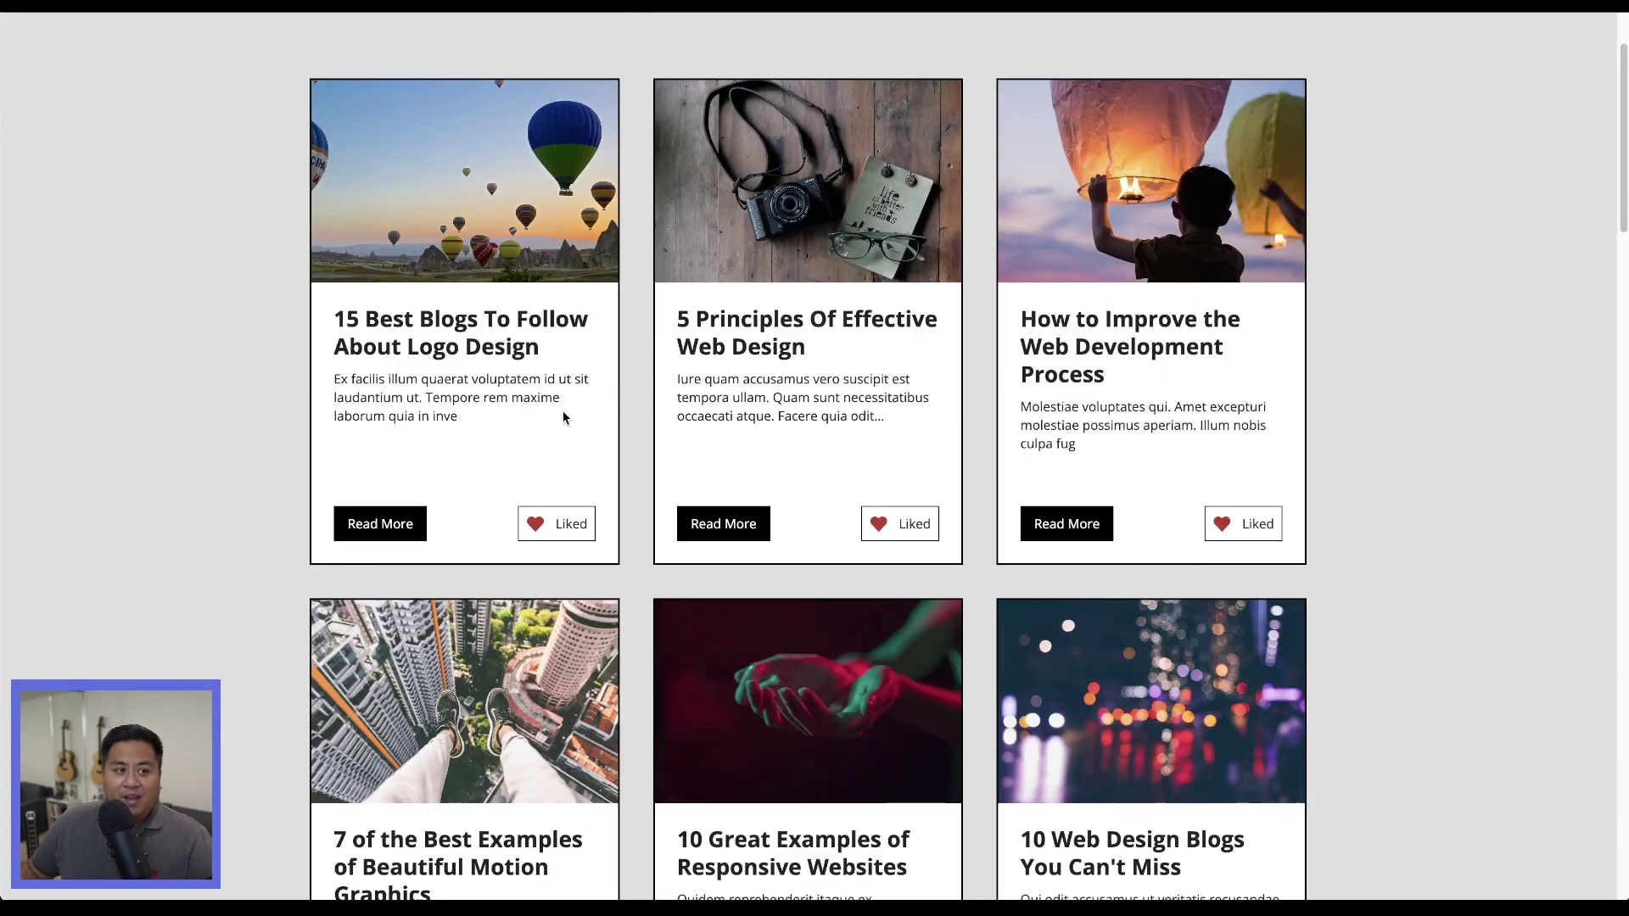
{"action": "left_click", "coordinate": [549, 532]}
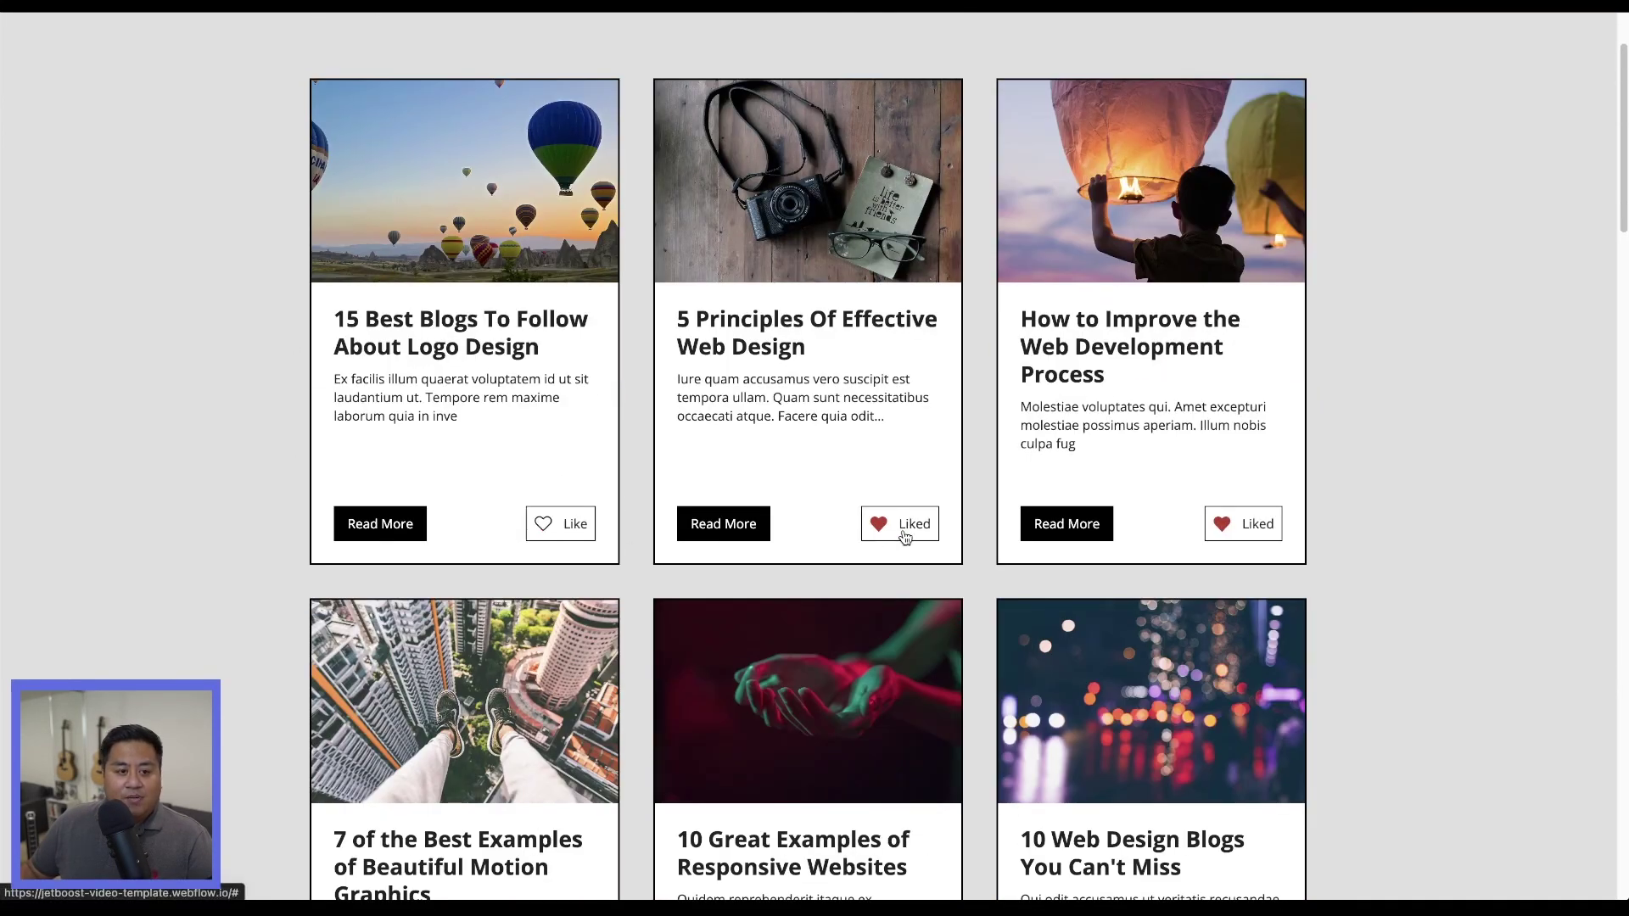
{"action": "left_click", "coordinate": [882, 527]}
{"action": "left_click", "coordinate": [1259, 528]}
{"action": "scroll", "coordinate": [552, 397], "scroll_direction": "up", "scroll_amount": 2}
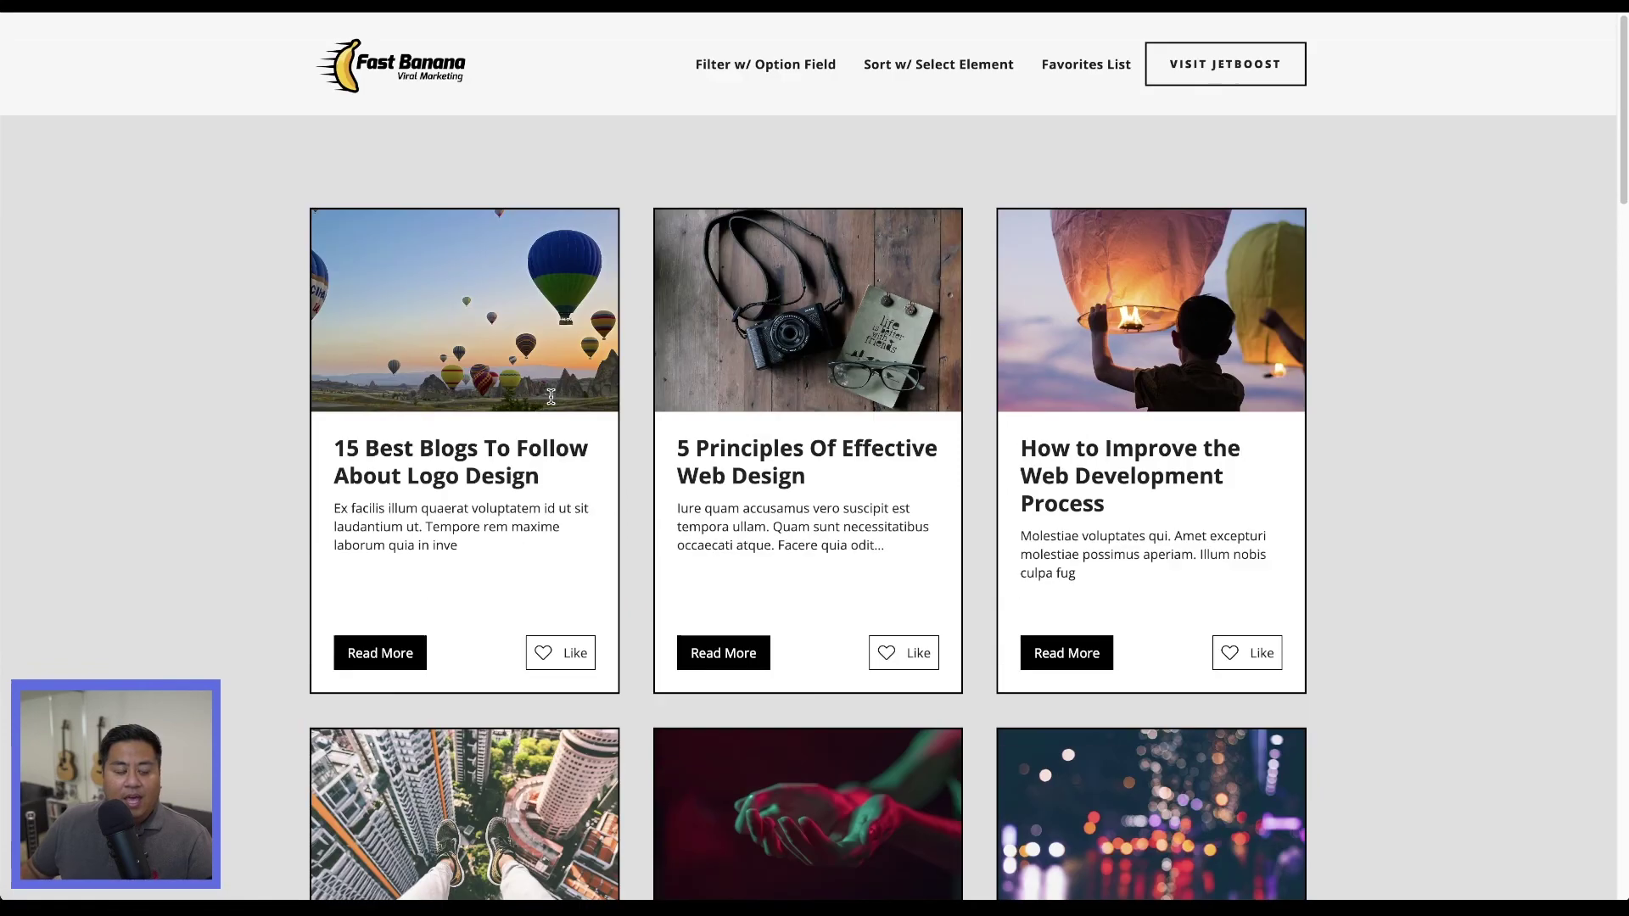
{"action": "left_click", "coordinate": [1088, 65]}
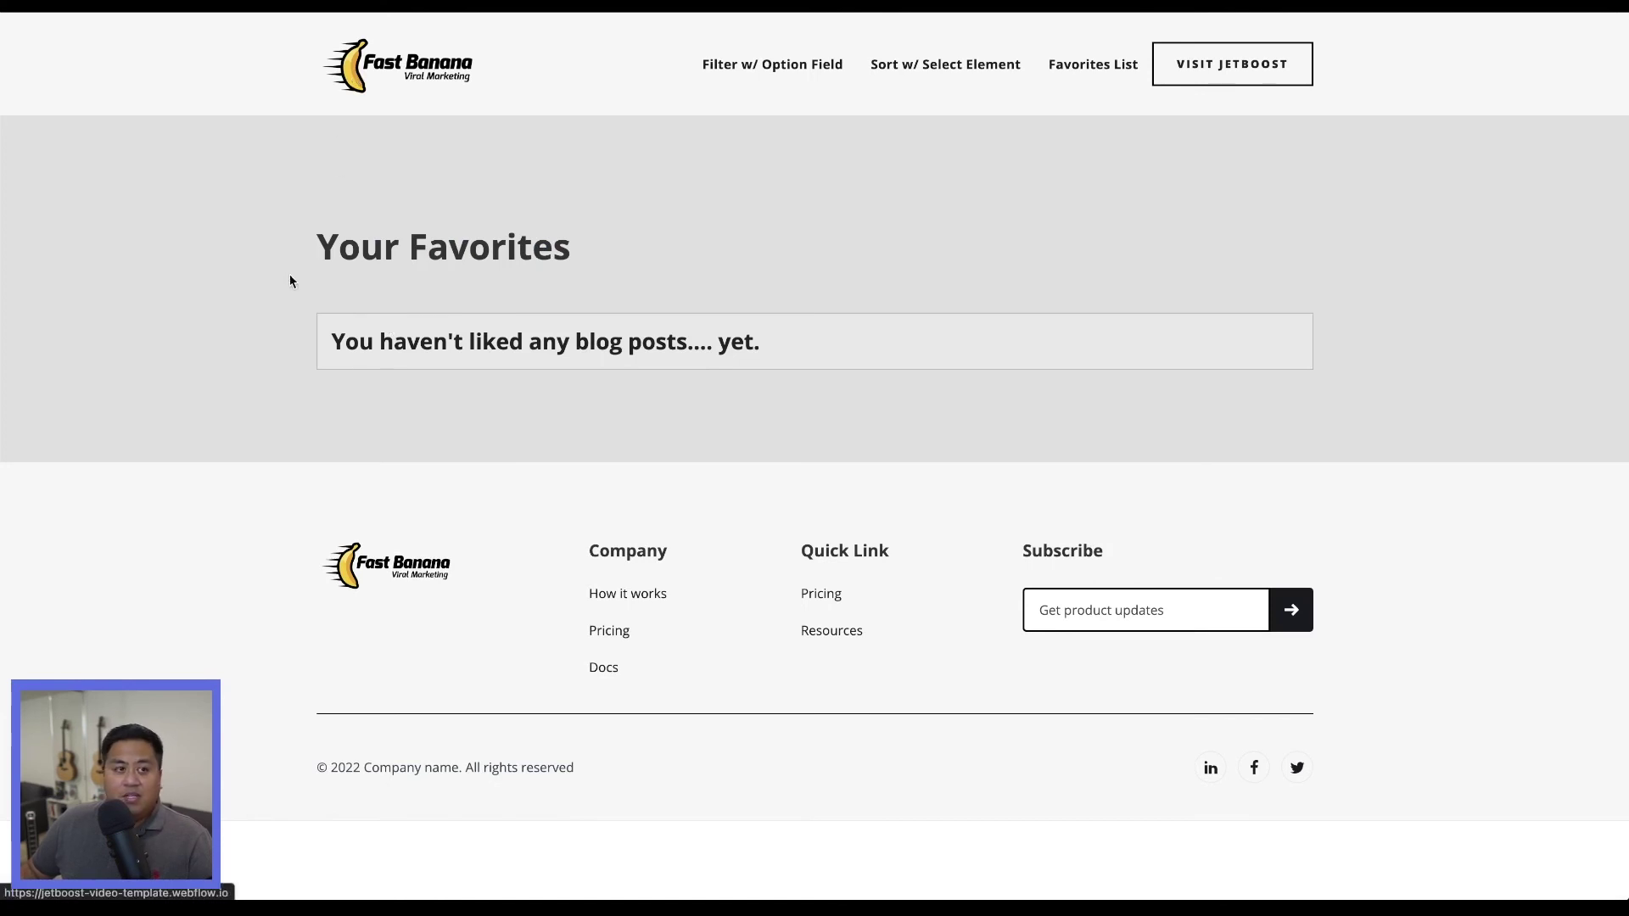
{"action": "scroll", "coordinate": [254, 450], "scroll_direction": "down", "scroll_amount": 8}
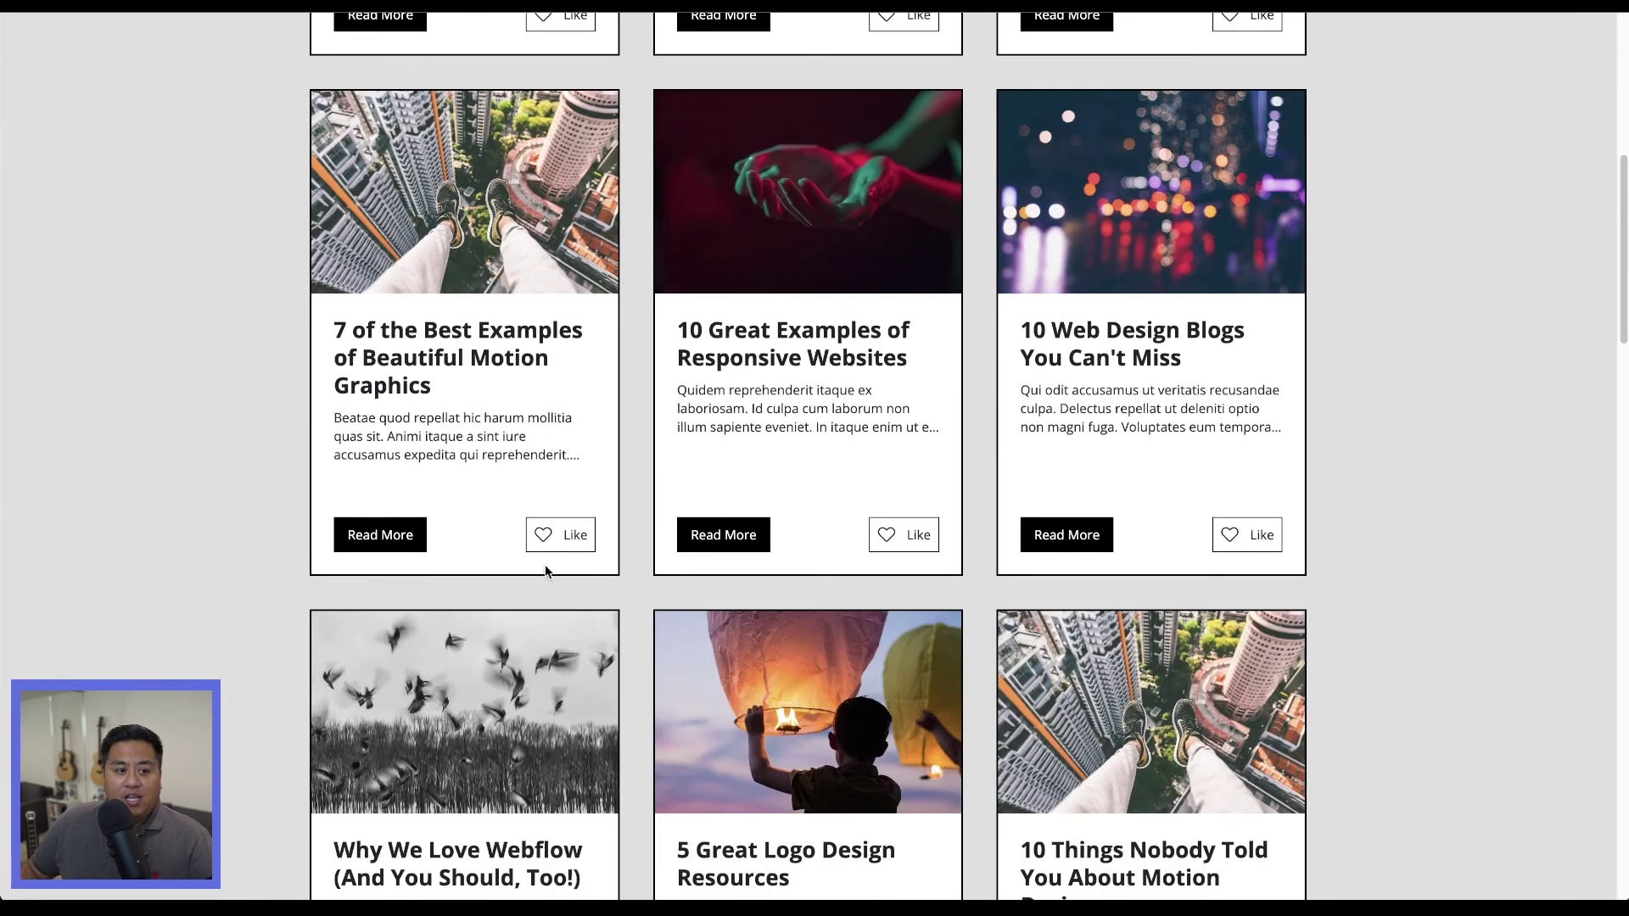
Like Motion Graphics examples, 10 Web Design Blogs, History Of Web Development, a logo post, and 20 Myths.
{"action": "left_click", "coordinate": [553, 540]}
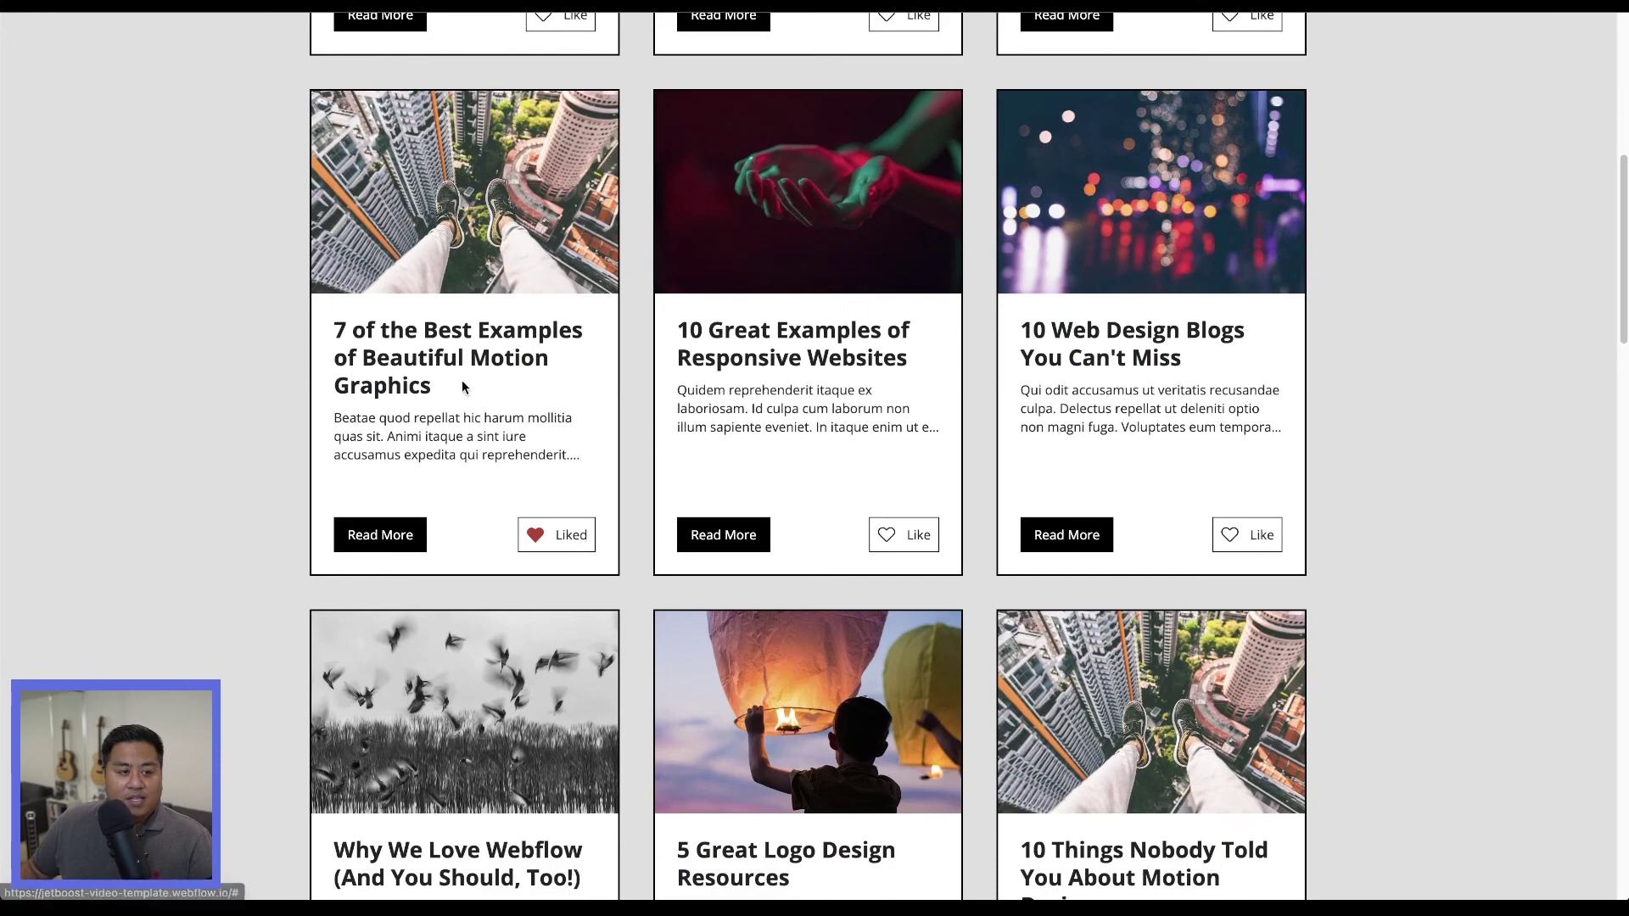
{"action": "left_click", "coordinate": [1232, 534]}
{"action": "scroll", "coordinate": [974, 476], "scroll_direction": "down", "scroll_amount": 10}
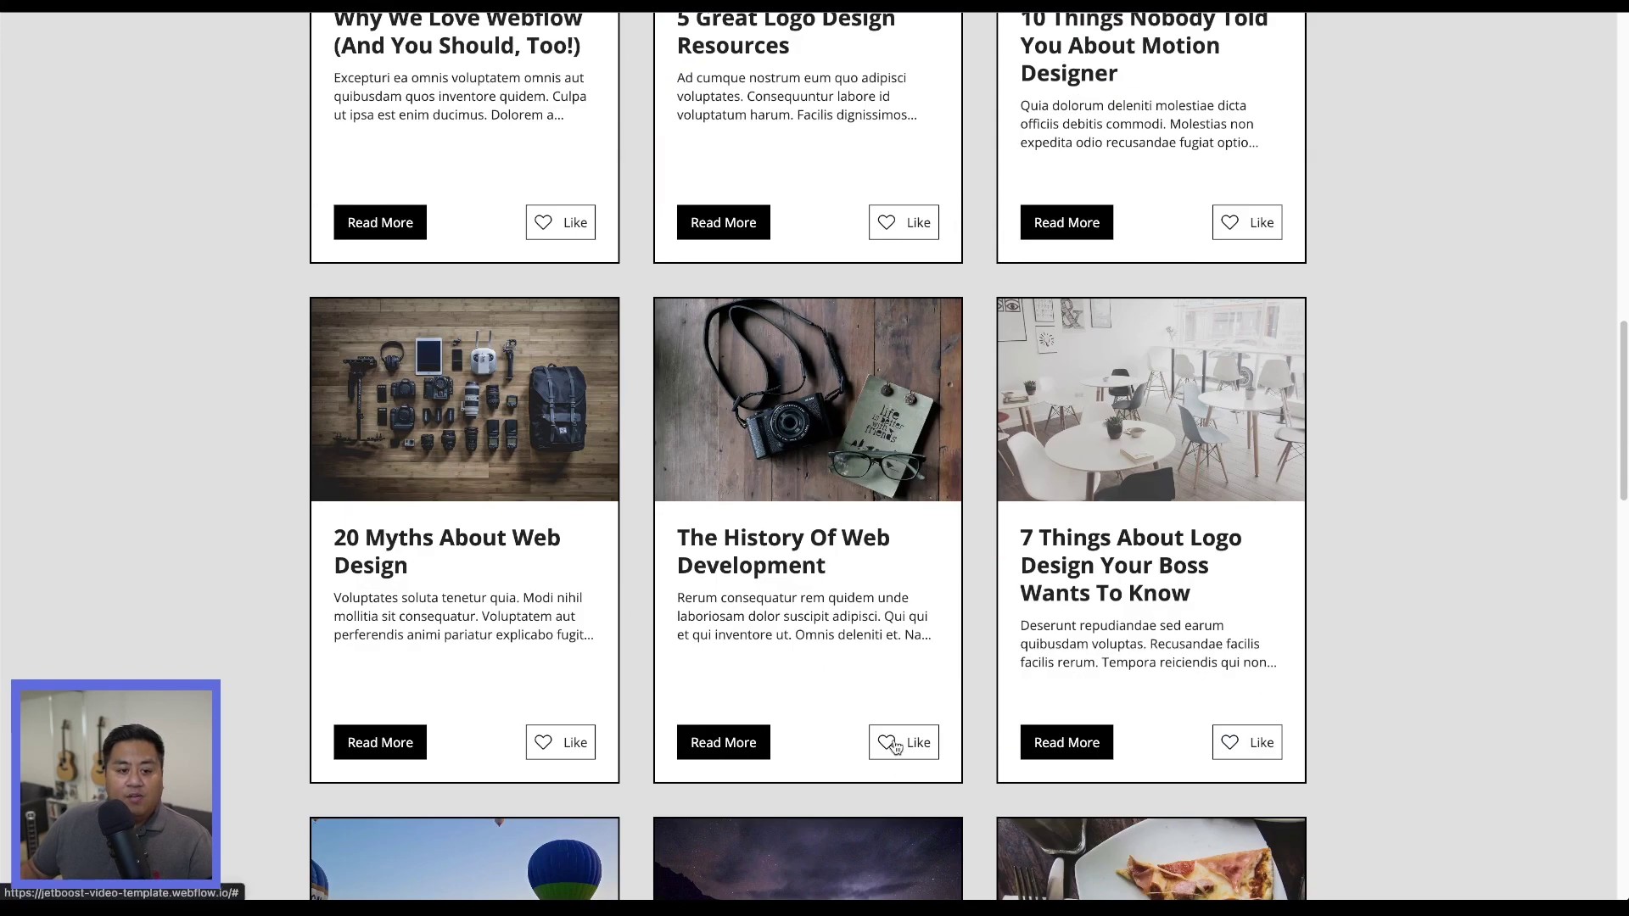
{"action": "left_click", "coordinate": [892, 747]}
{"action": "left_click", "coordinate": [1261, 746]}
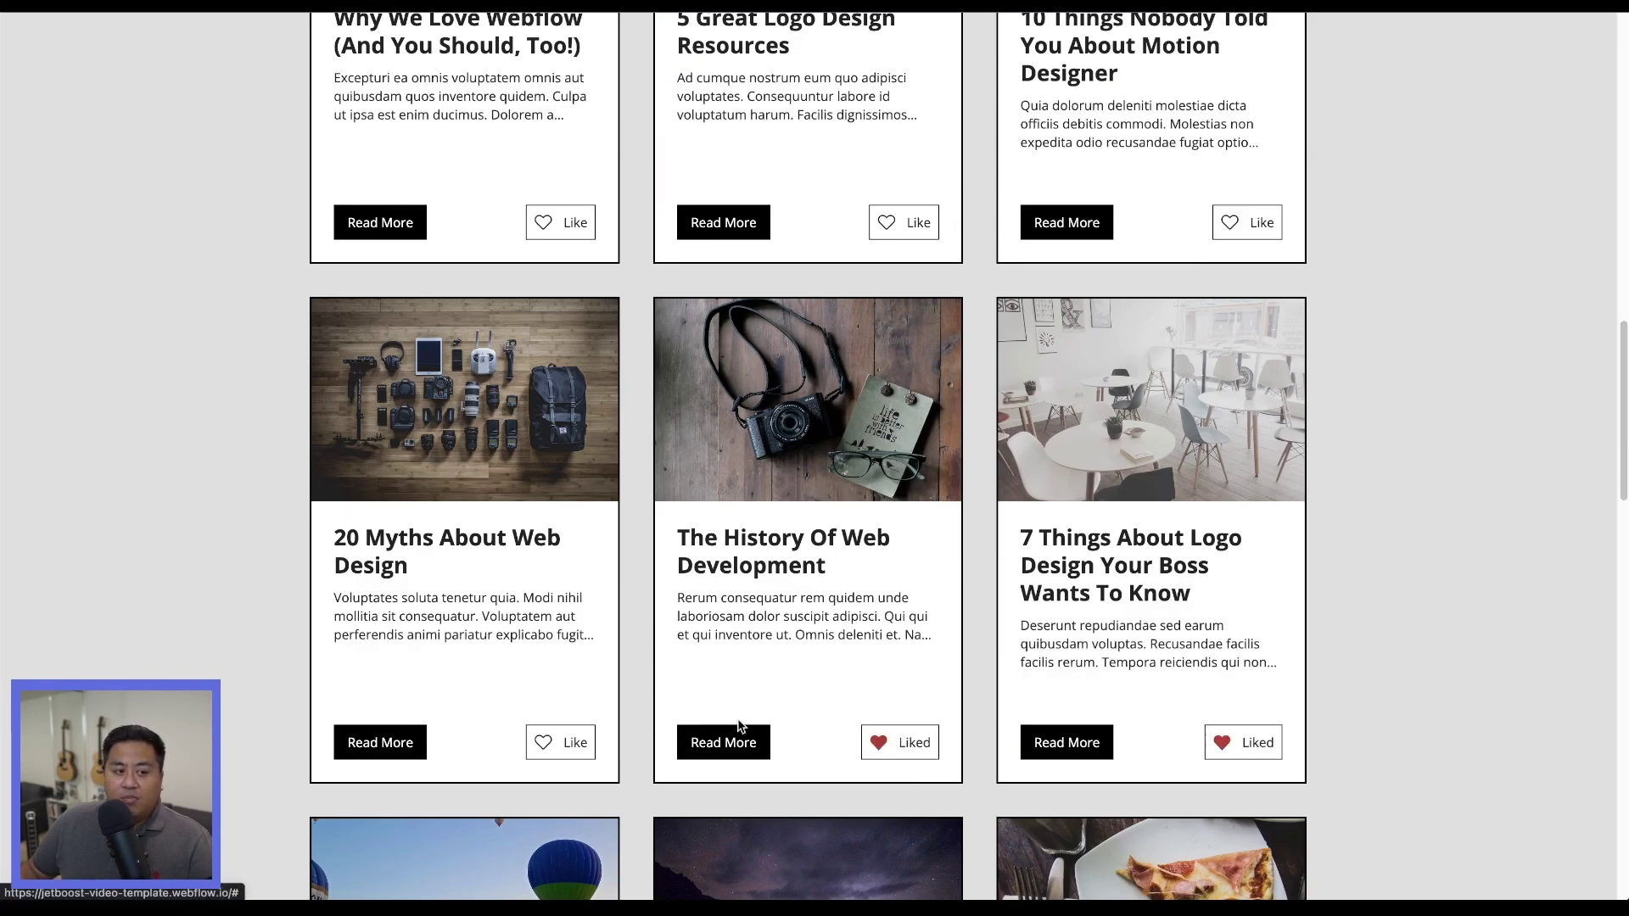
{"action": "left_click", "coordinate": [560, 745]}
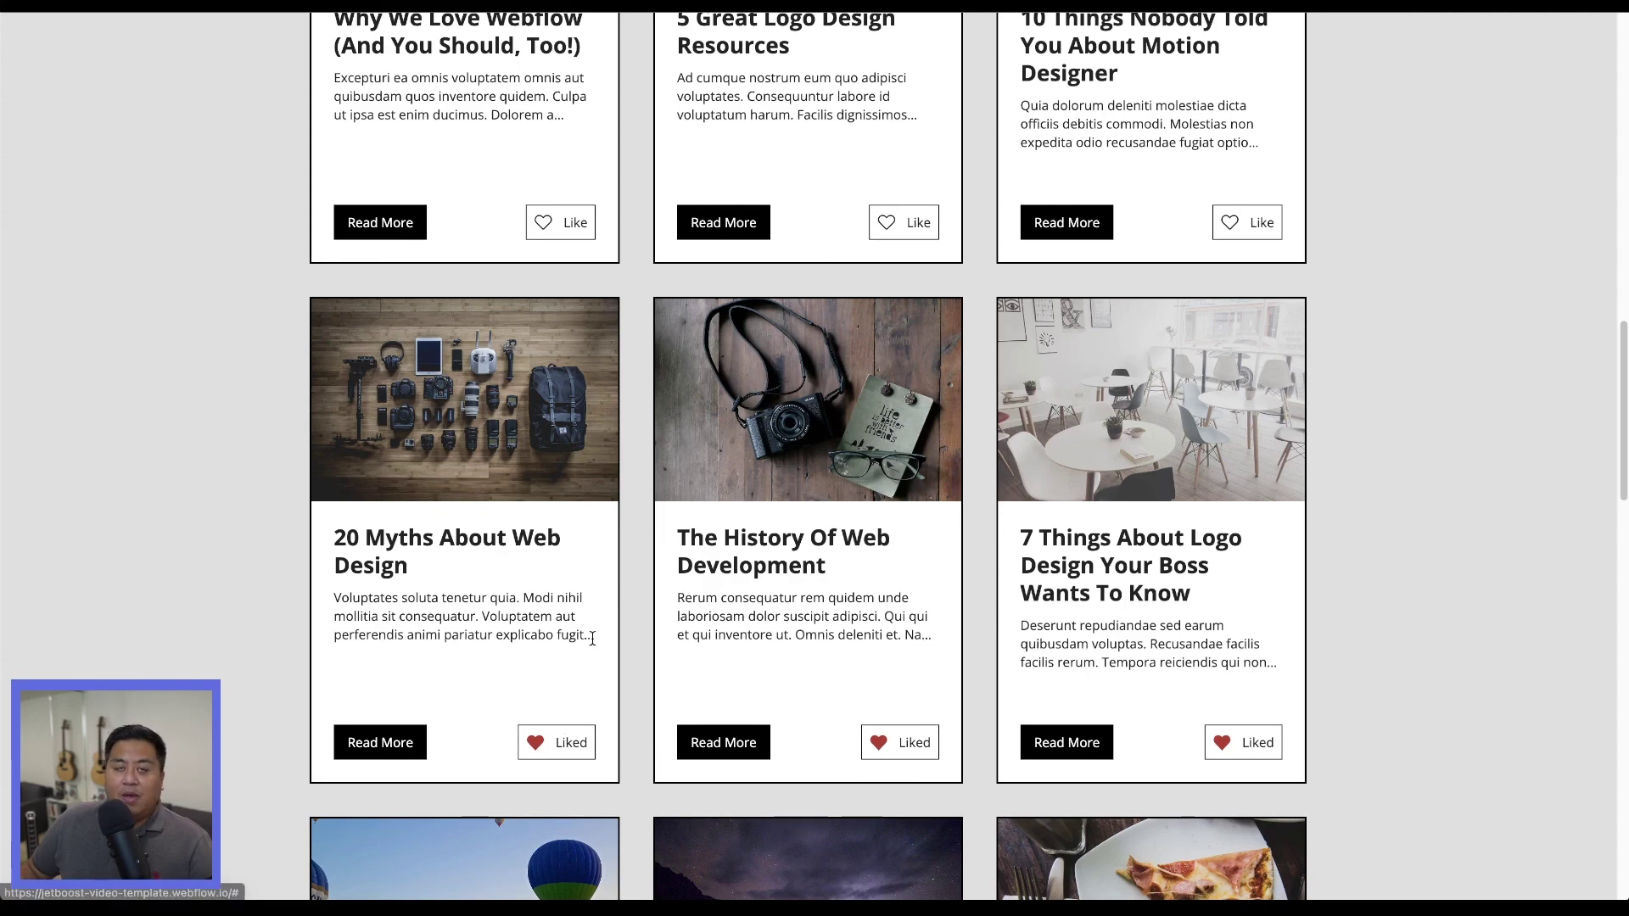
{"action": "scroll", "coordinate": [755, 248], "scroll_direction": "up", "scroll_amount": 15}
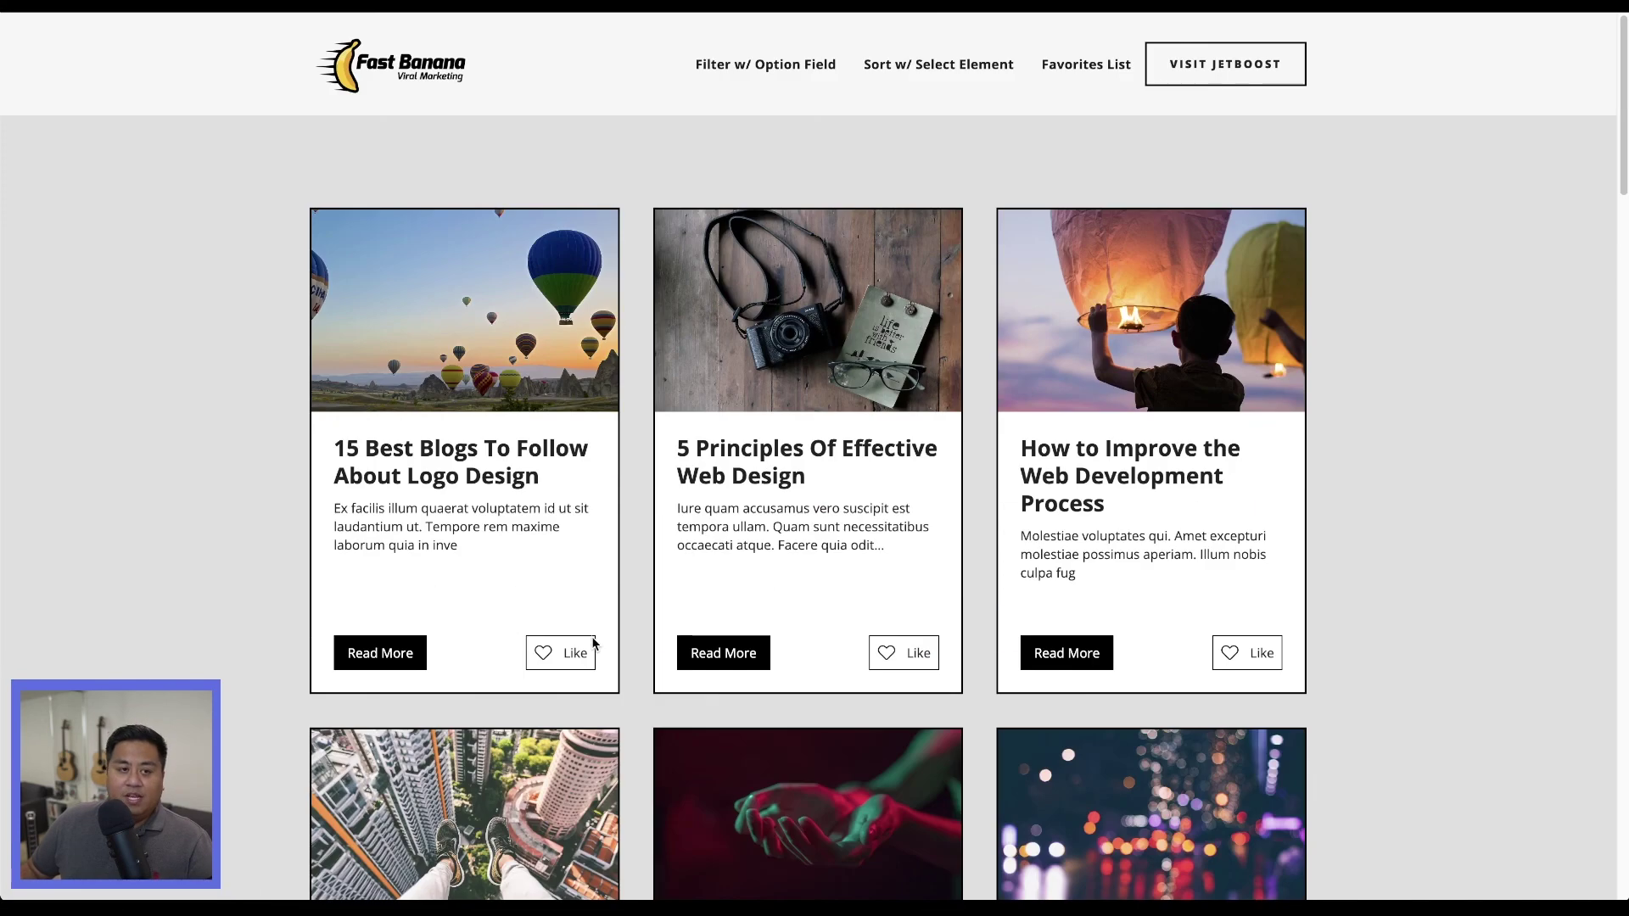
Go to the live Favorites List page and review the five favorited posts under Your Favorites.
{"action": "left_click", "coordinate": [1090, 68]}
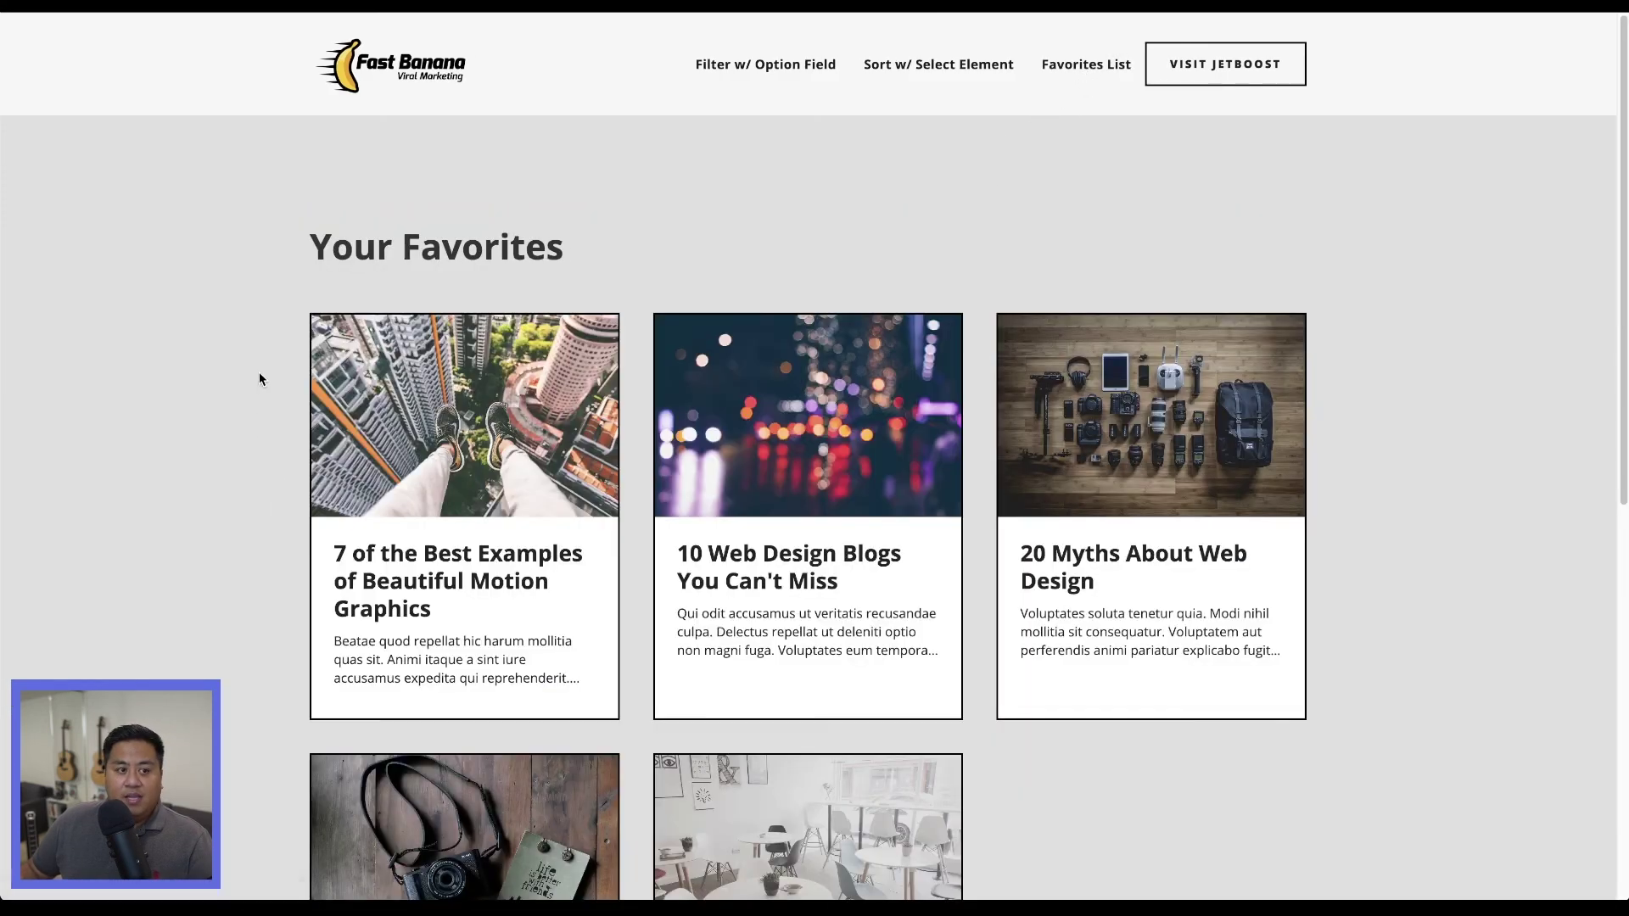
{"action": "scroll", "coordinate": [808, 588], "scroll_direction": "down", "scroll_amount": 3}
{"action": "scroll", "coordinate": [808, 588], "scroll_direction": "up", "scroll_amount": 2}
{"action": "scroll", "coordinate": [809, 588], "scroll_direction": "up", "scroll_amount": 2}
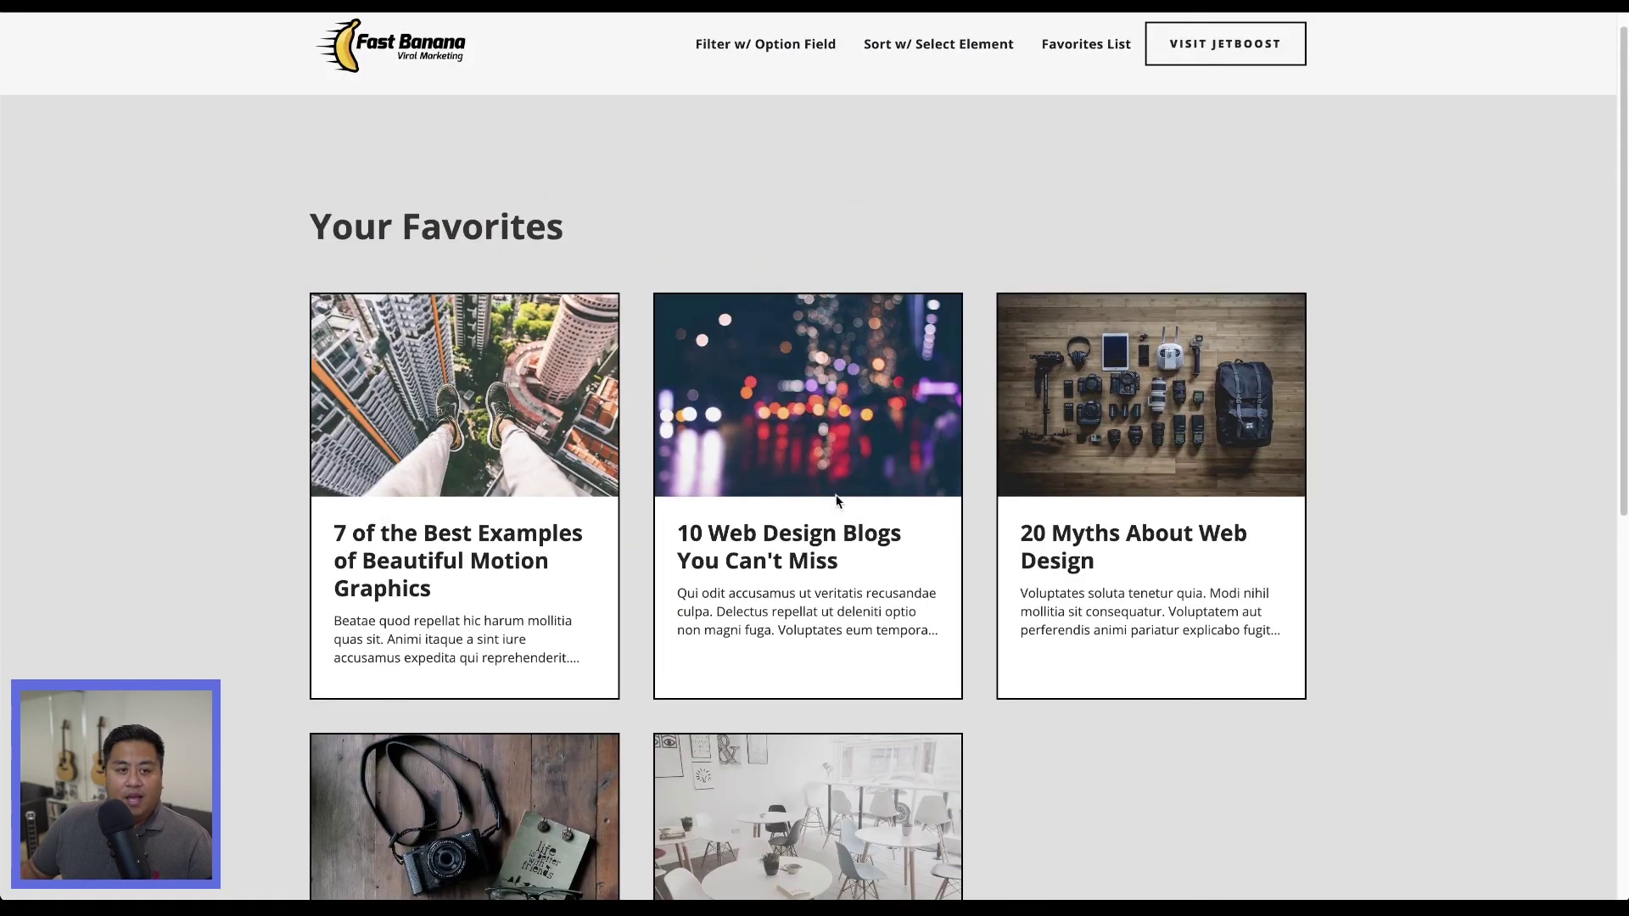